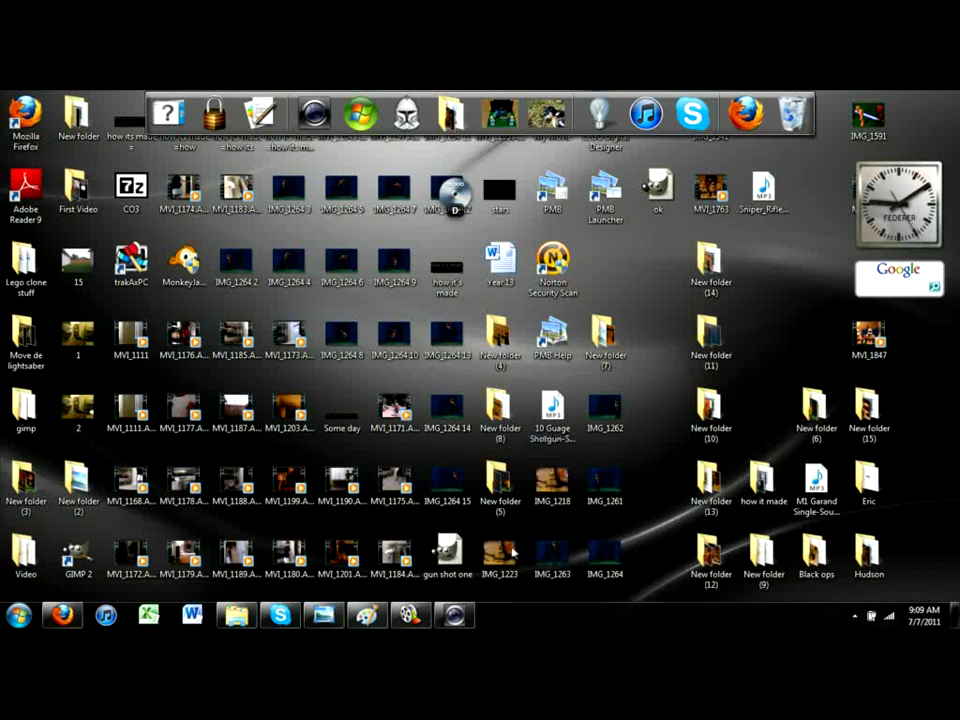
# - Switch to the untitled Windows Movie Maker project
pyautogui.moveTo(455, 616)
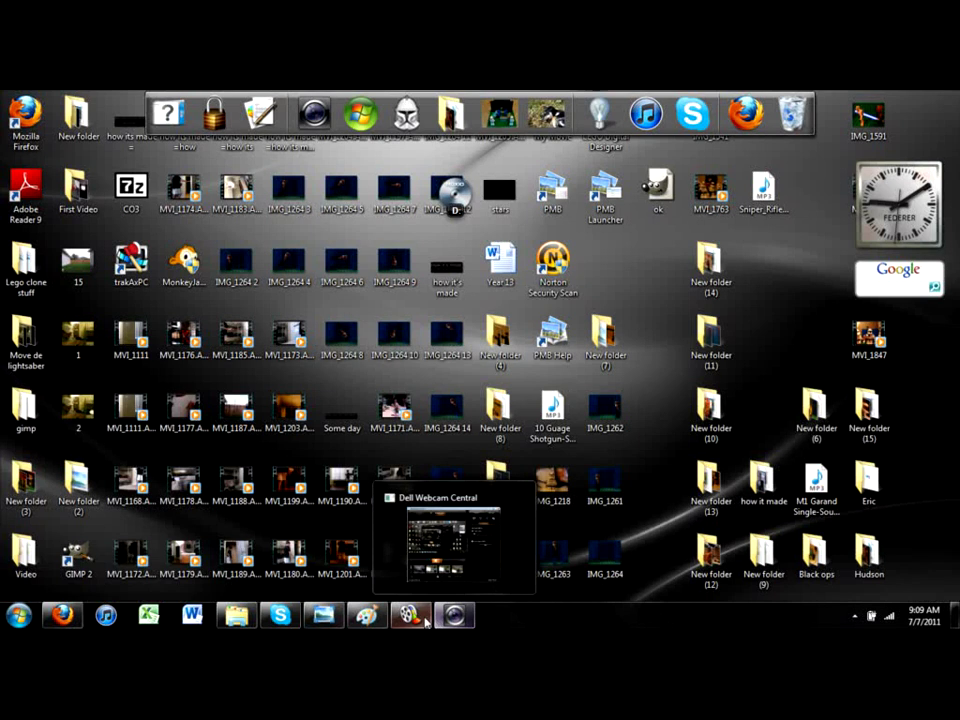
pyautogui.moveTo(425, 621)
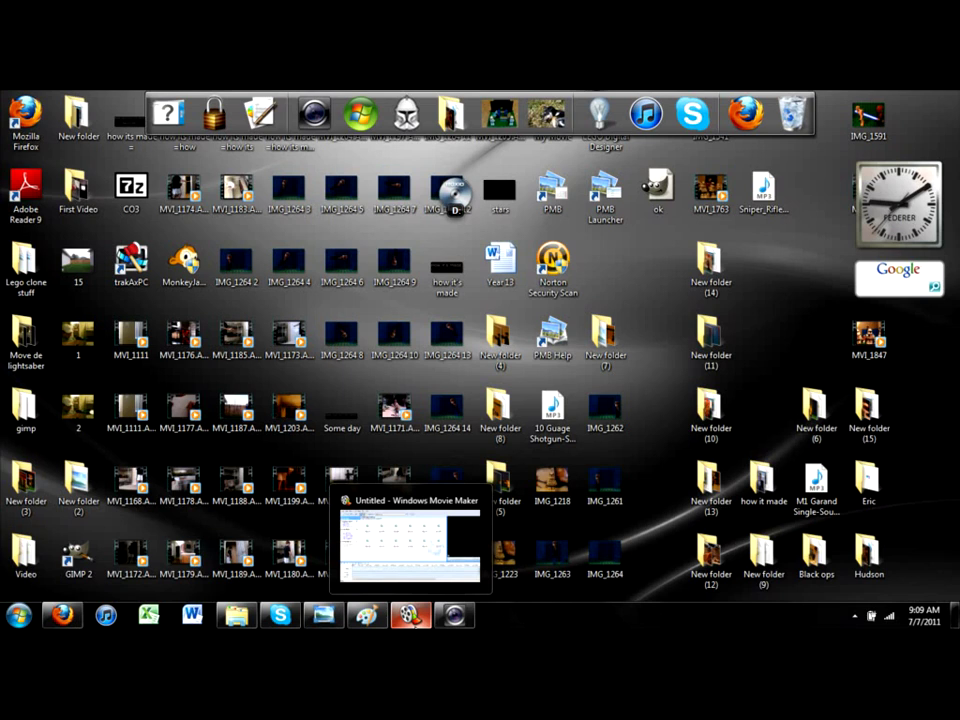
pyautogui.moveTo(390, 566)
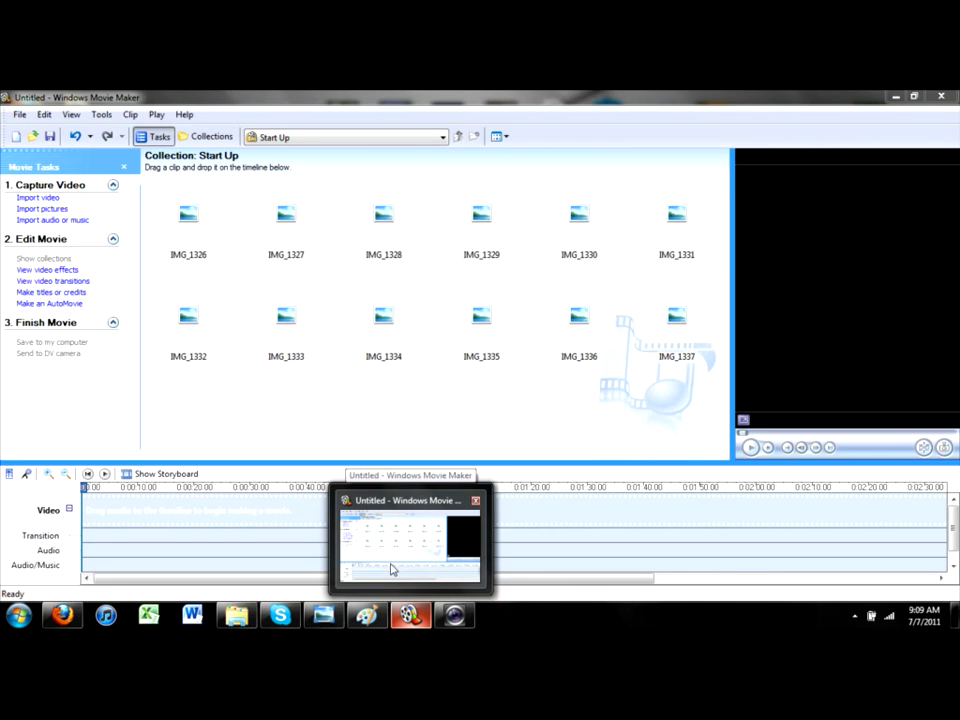
pyautogui.click(392, 568)
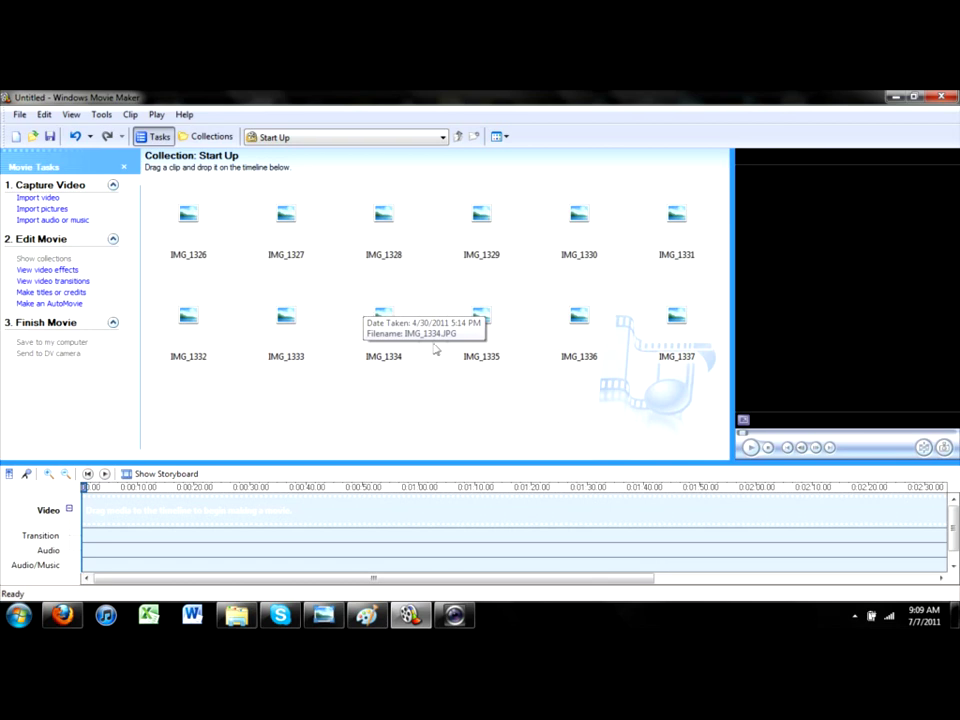
# - Try adding pictures IMG_1326 to IMG_1337 to the video timeline and undo the addition
pyautogui.moveTo(385, 315); pyautogui.dragTo(268, 505)
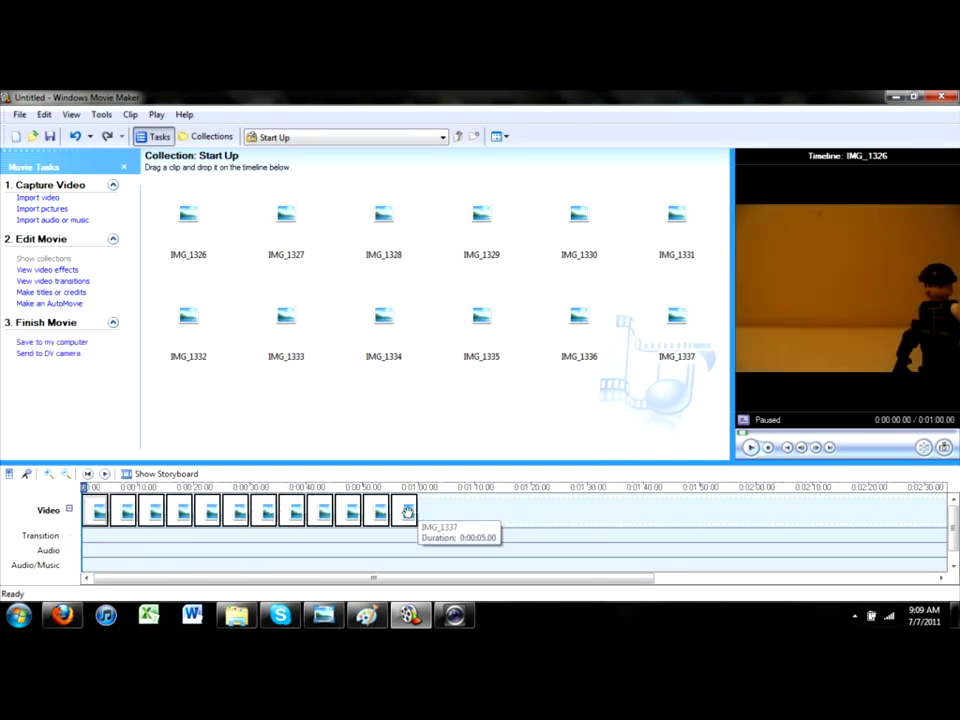
pyautogui.hotkey('ctrl', 'z')
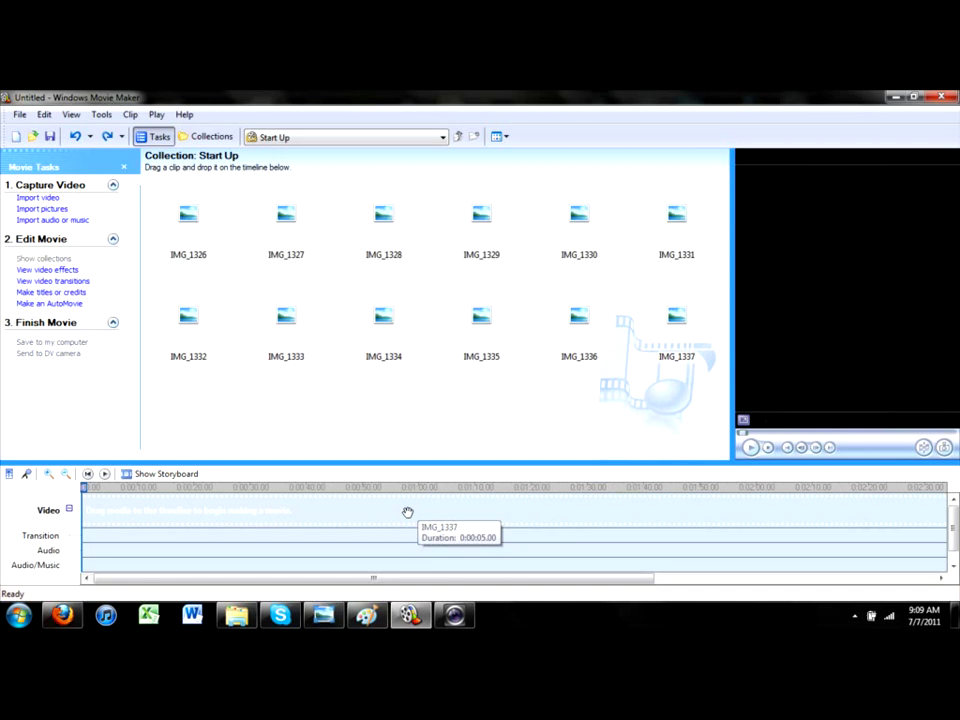
# - Open the options for the default picture and transition durations
pyautogui.click(103, 115)
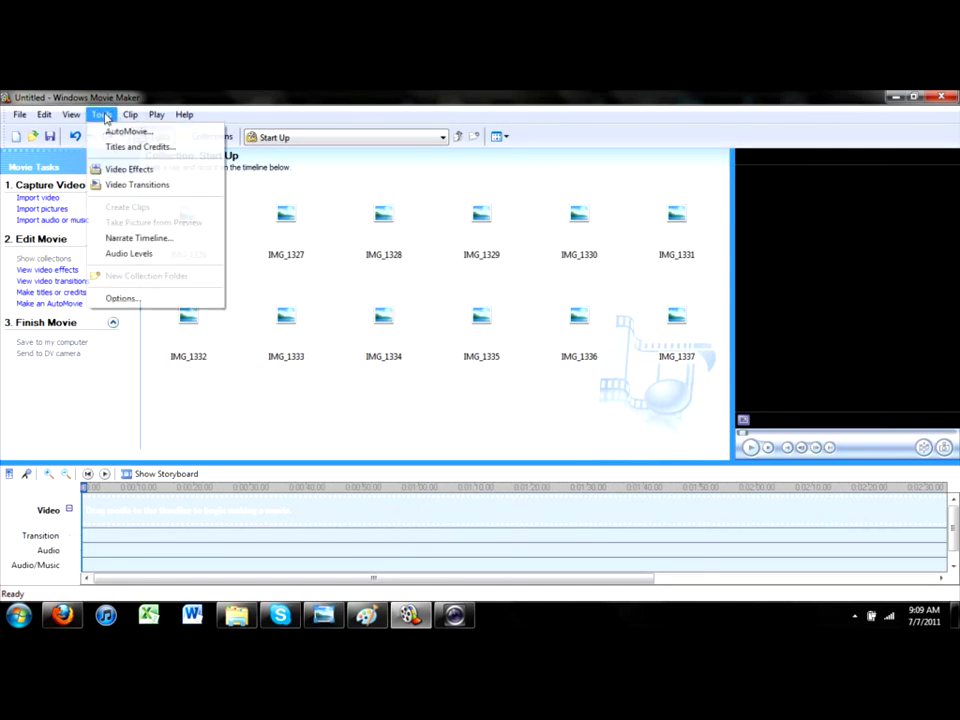
pyautogui.click(156, 300)
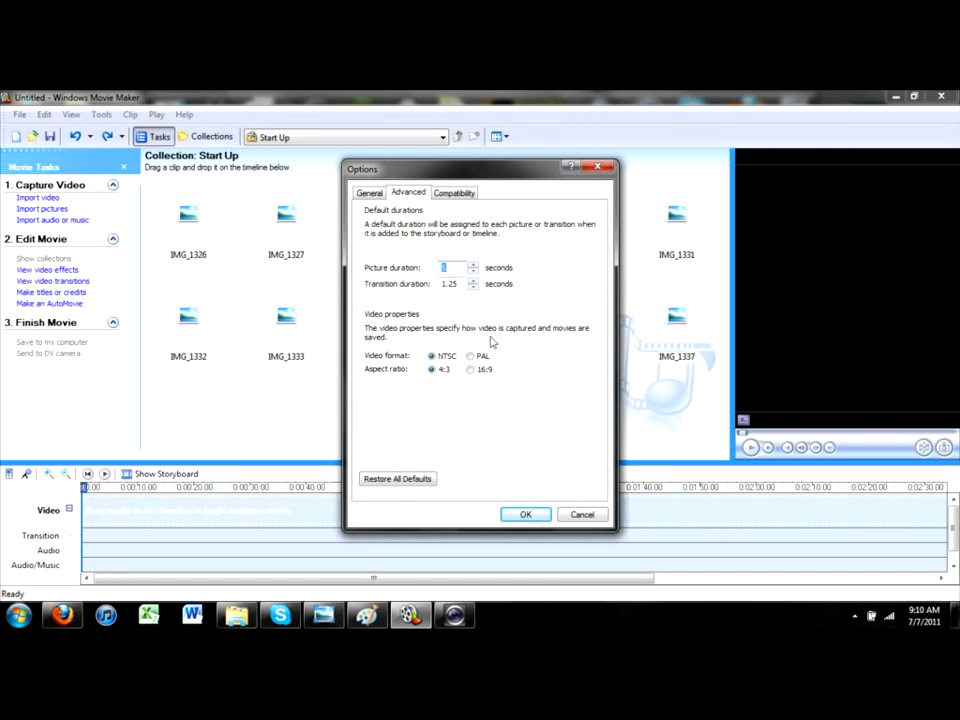
# - In Dell Webcam Central, set Desktop Share to a custom area synchronized with the cursor's movement
pyautogui.click(452, 614)
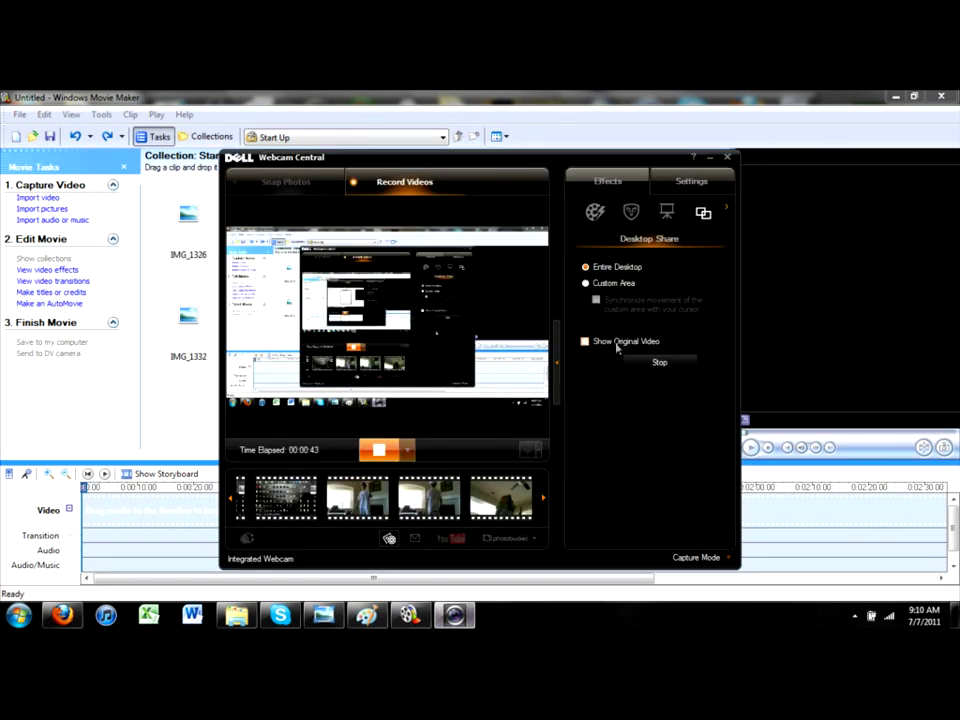
pyautogui.click(587, 284)
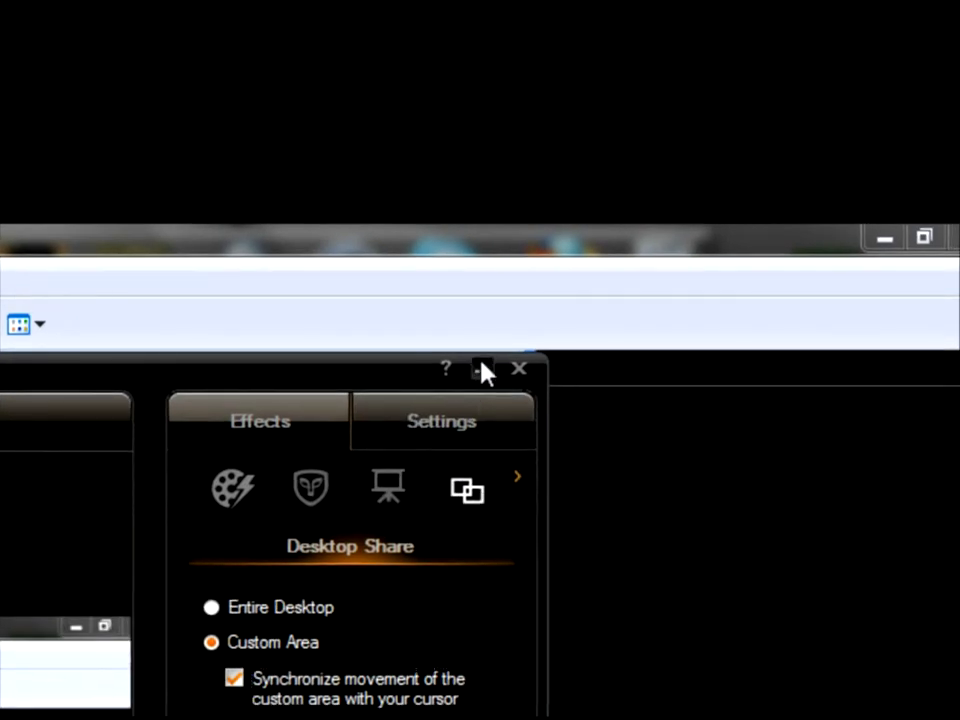
pyautogui.click(481, 370)
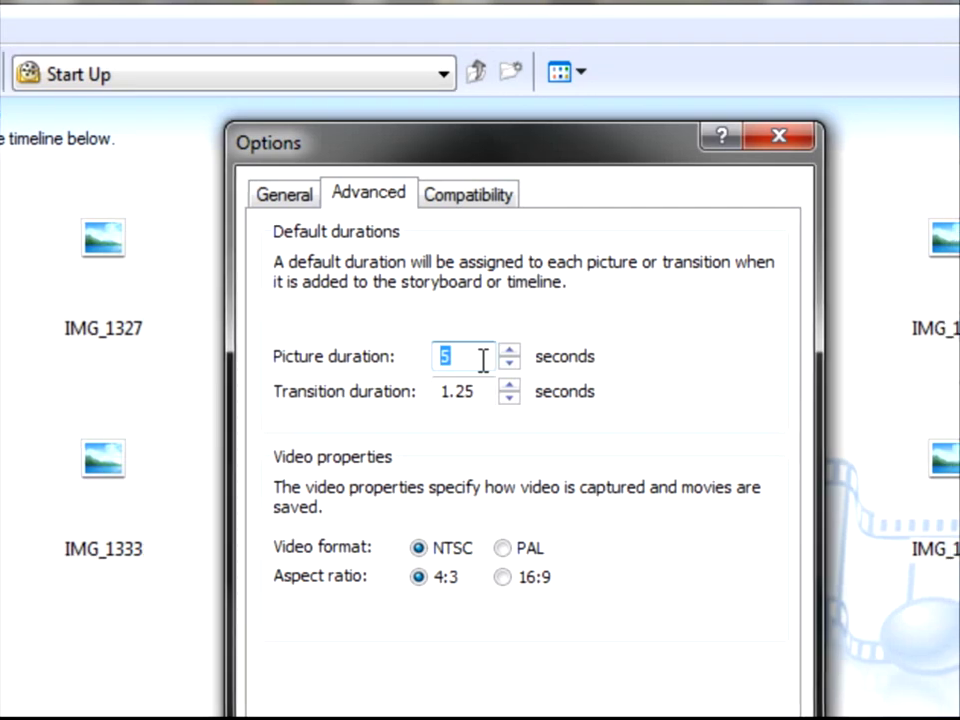
# - Set the default picture duration to 0.125 seconds in the Movie Maker options and apply it
pyautogui.click(518, 363)
pyautogui.click(518, 363)
pyautogui.click(481, 364)
pyautogui.click(481, 364)
pyautogui.click(481, 364)
pyautogui.click(481, 364)
pyautogui.click(481, 364)
pyautogui.click(482, 364)
pyautogui.click(482, 364)
pyautogui.click(482, 364)
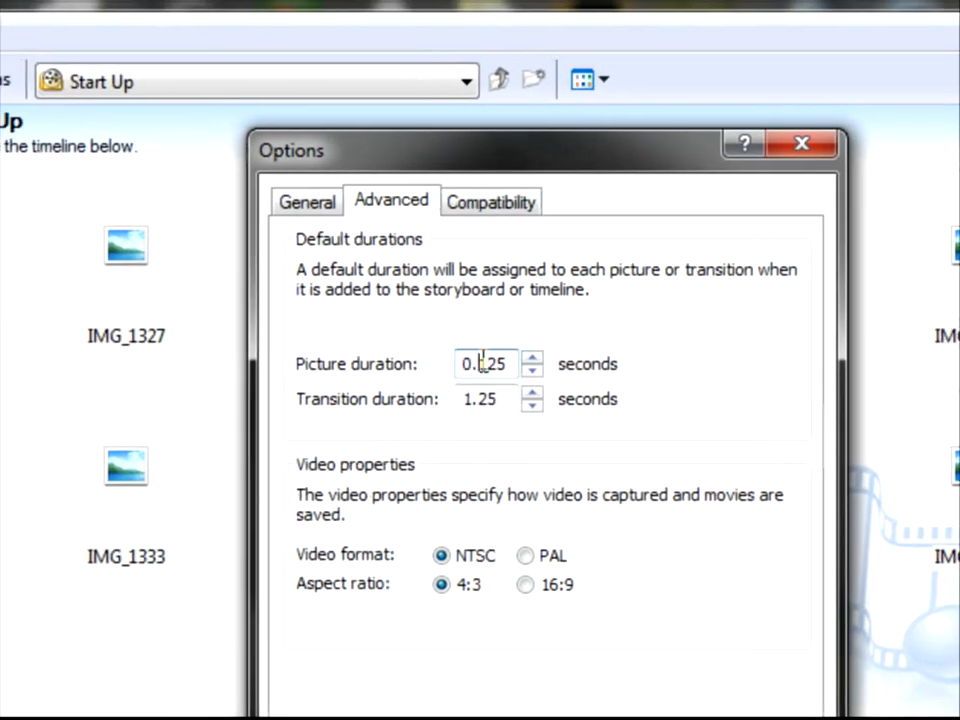
pyautogui.moveTo(476, 363)
pyautogui.mouseDown()
pyautogui.moveTo(507, 363)
pyautogui.moveTo(487, 364)
pyautogui.mouseUp()
pyautogui.click(482, 364)
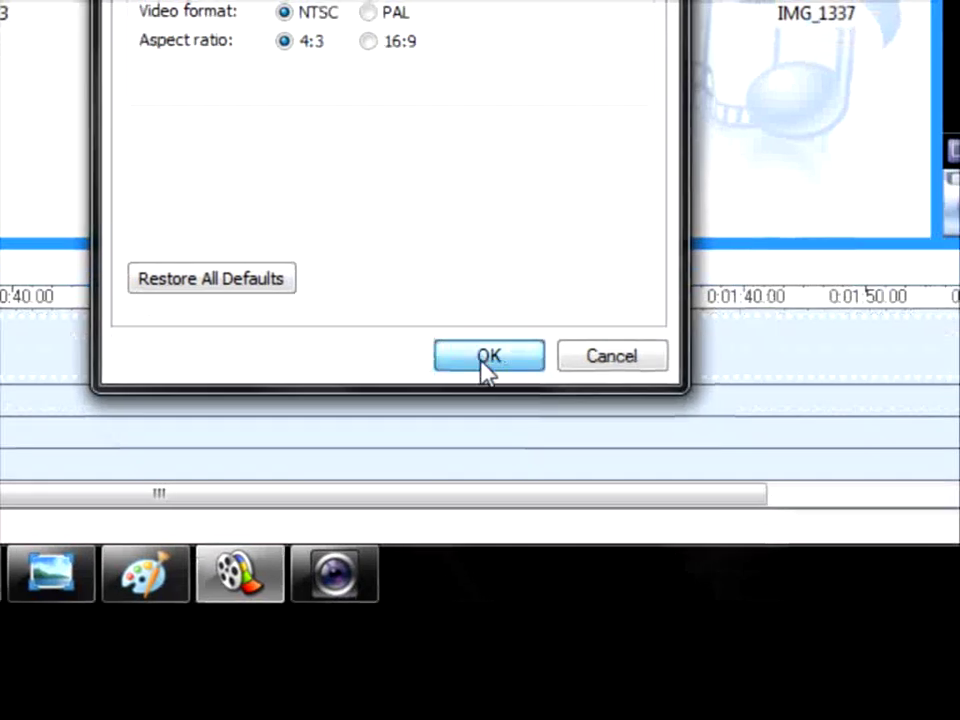
pyautogui.click(482, 364)
# - Add the twelve collection pictures to the video timeline and magnify the timeline to distinguish the individual frames
pyautogui.moveTo(842, 114); pyautogui.dragTo(478, 360)
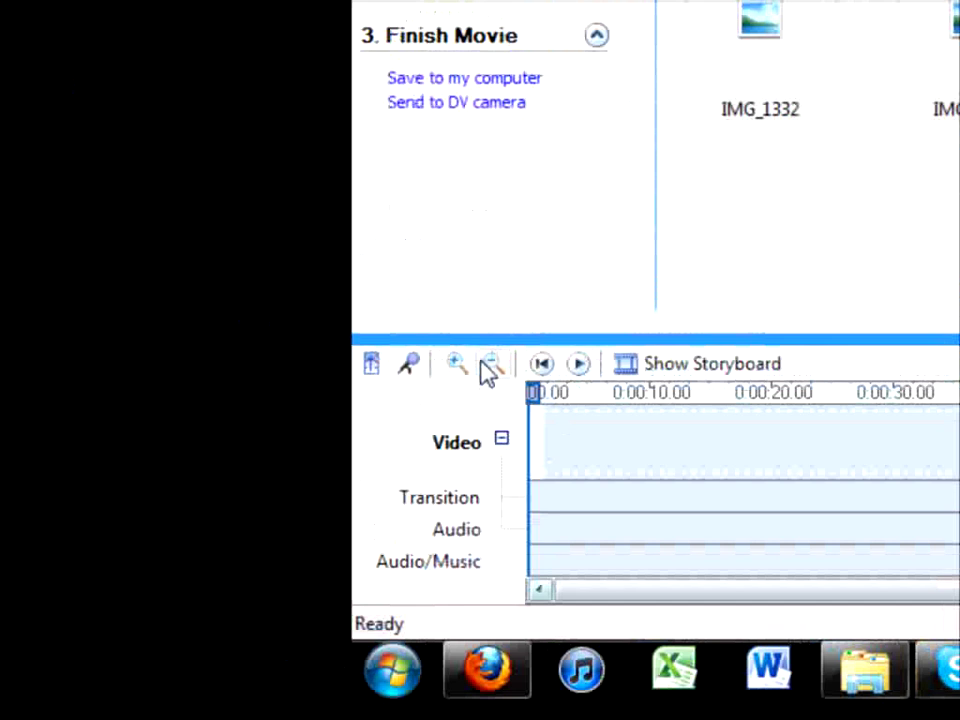
pyautogui.click(455, 363)
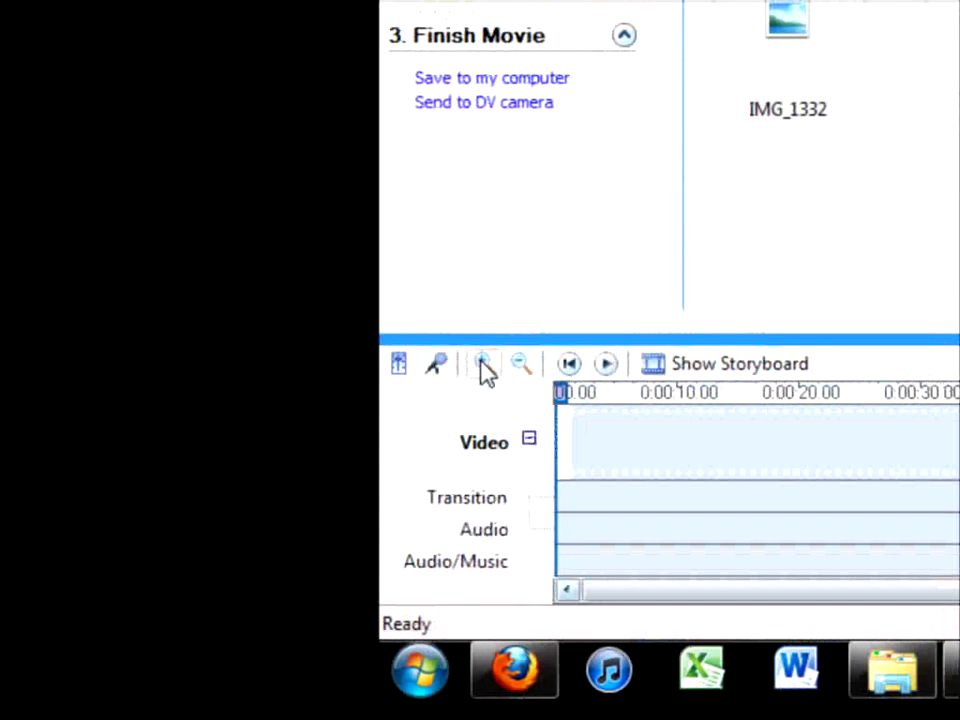
pyautogui.click(455, 363)
pyautogui.click(455, 363)
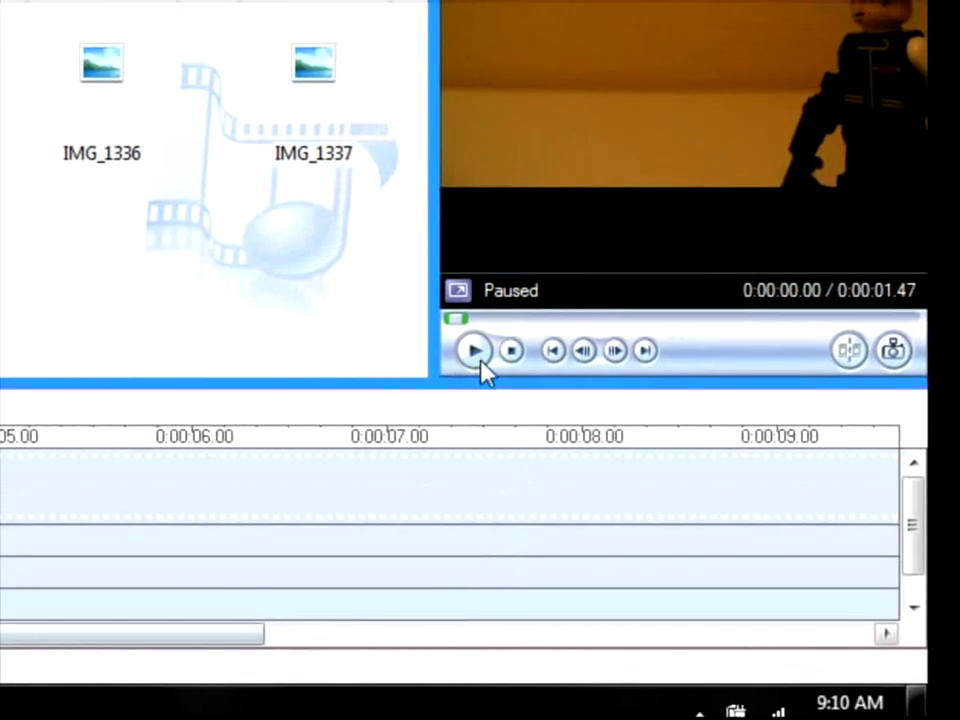
# - Play the picture sequence in the preview monitor to check the animation
pyautogui.click(669, 270)
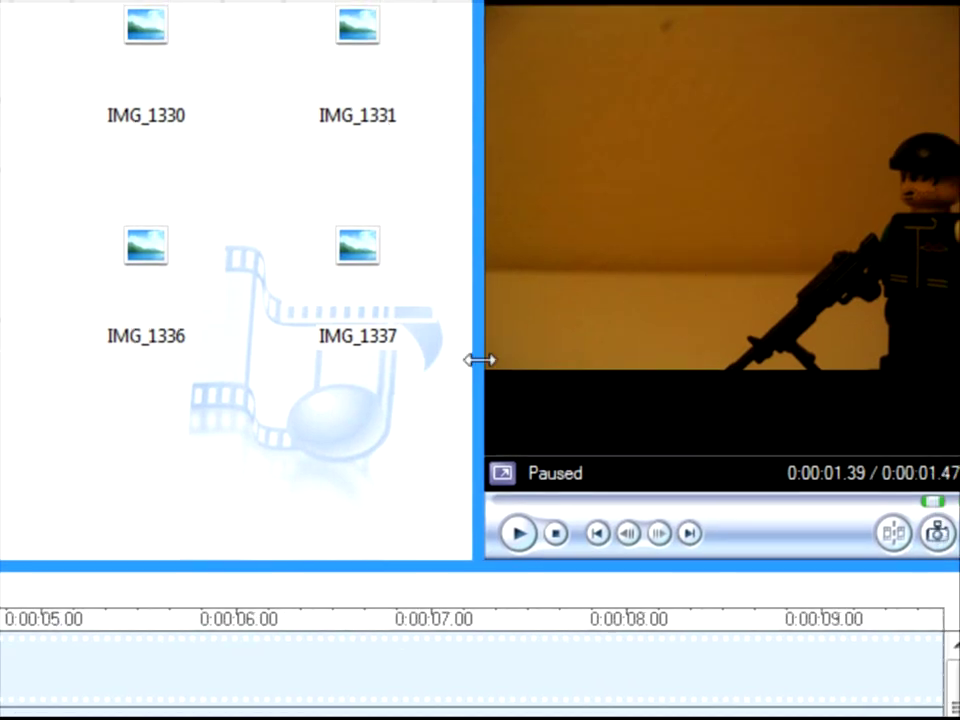
pyautogui.moveTo(479, 359)
pyautogui.mouseDown()
pyautogui.moveTo(467, 360)
pyautogui.moveTo(470, 371)
pyautogui.mouseUp()
pyautogui.click(519, 533)
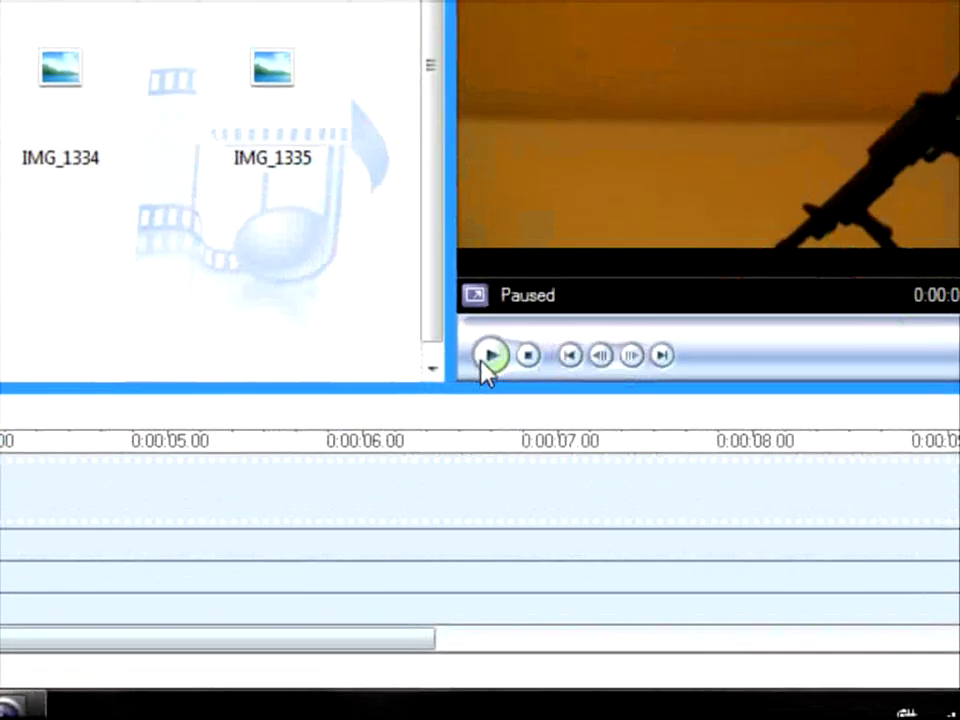
pyautogui.click(488, 359)
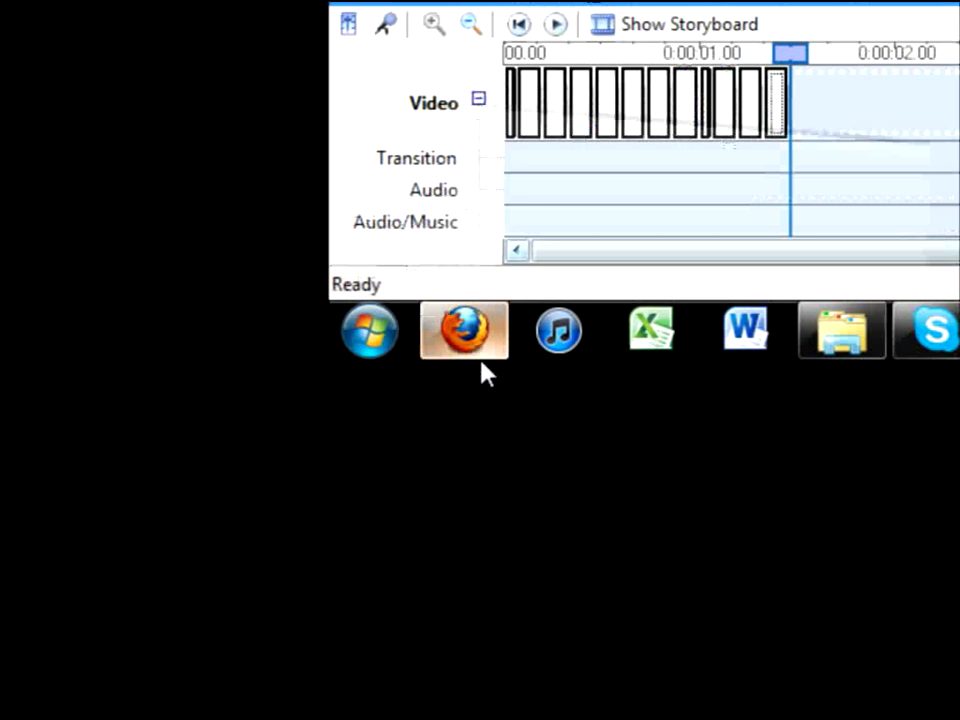
# - Switch to Firefox and search Google for "muzzle flash" in a new tab
pyautogui.click(481, 373)
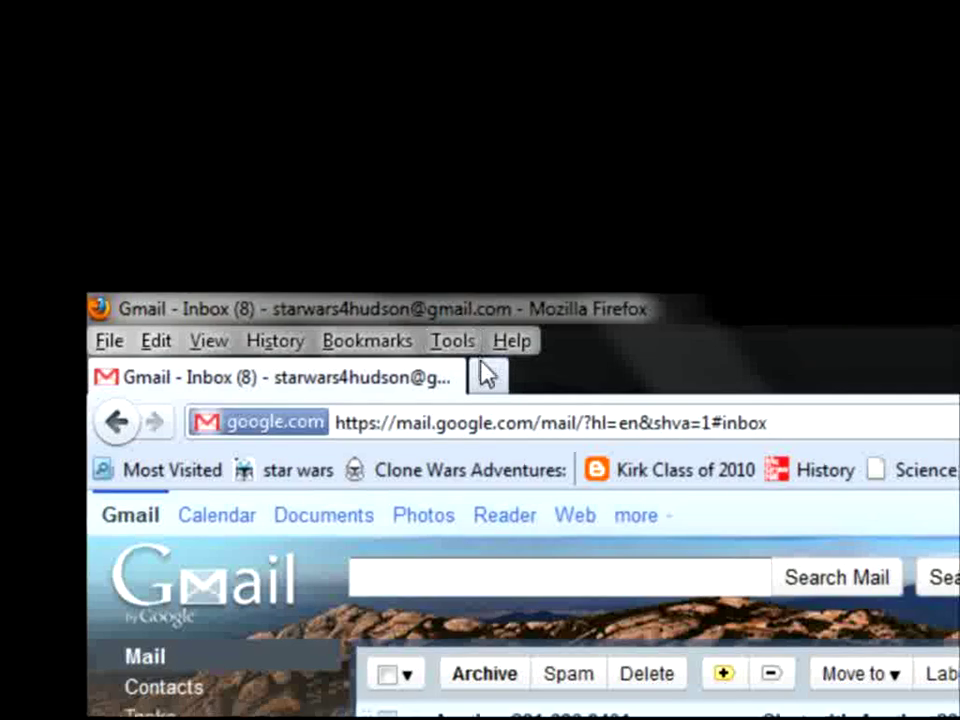
pyautogui.click(481, 370)
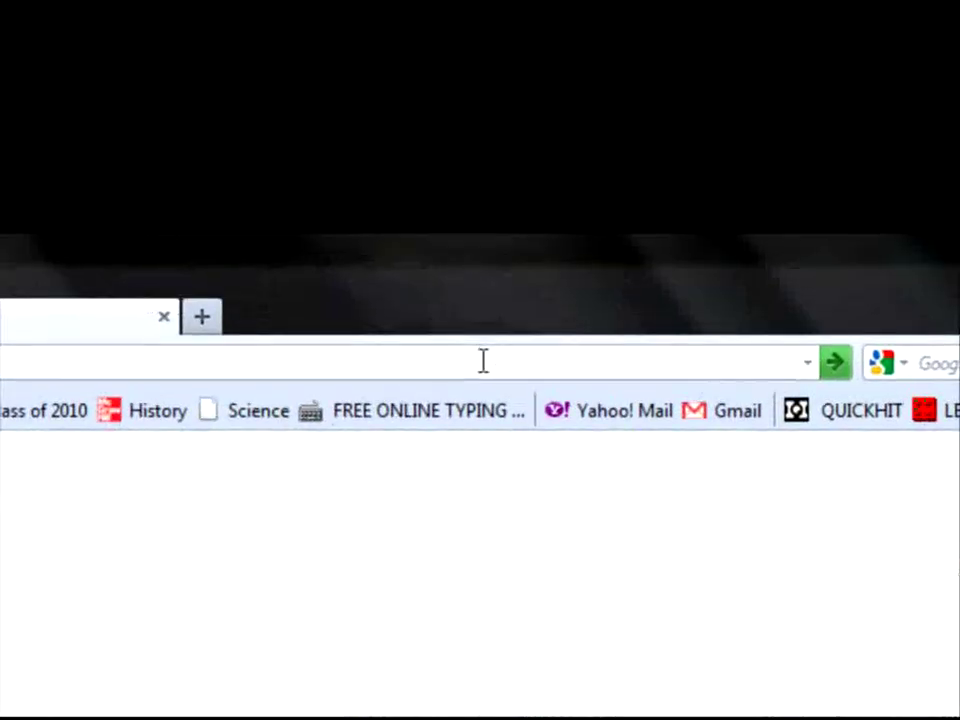
pyautogui.click(482, 362)
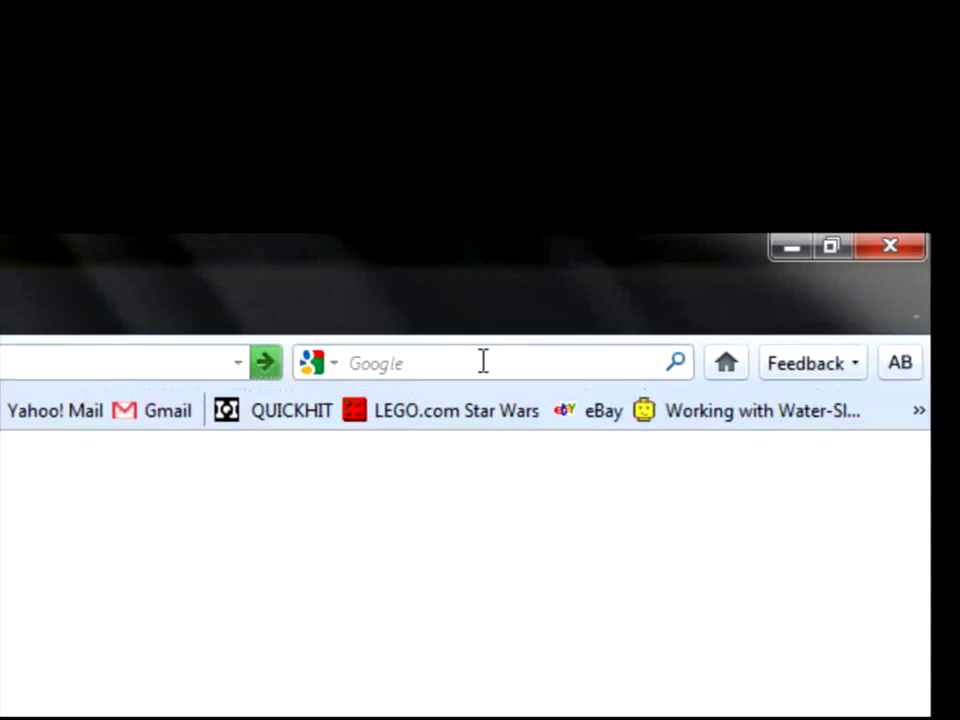
pyautogui.click(482, 362)
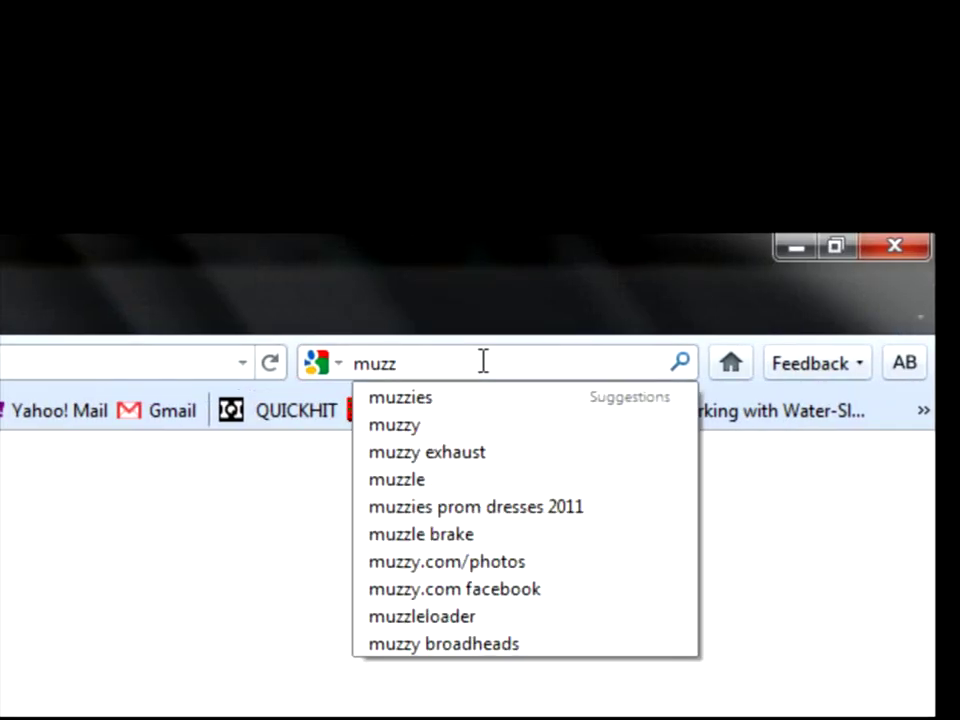
pyautogui.write('muzzle fla')
pyautogui.press('BackSpace')
pyautogui.write('las')
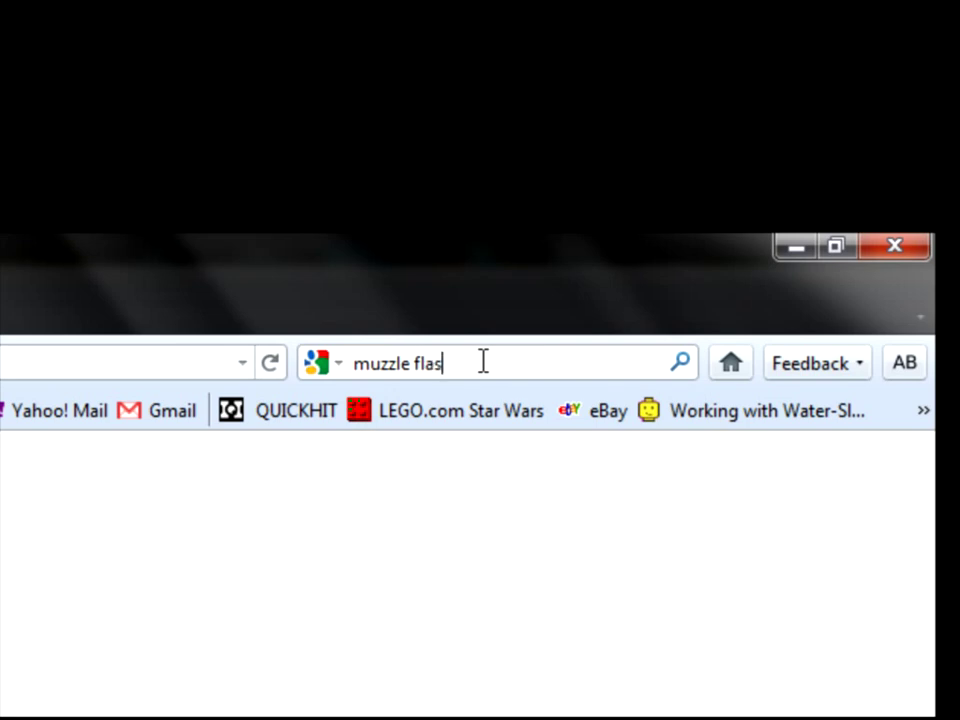
pyautogui.write('h')
pyautogui.press('Return')
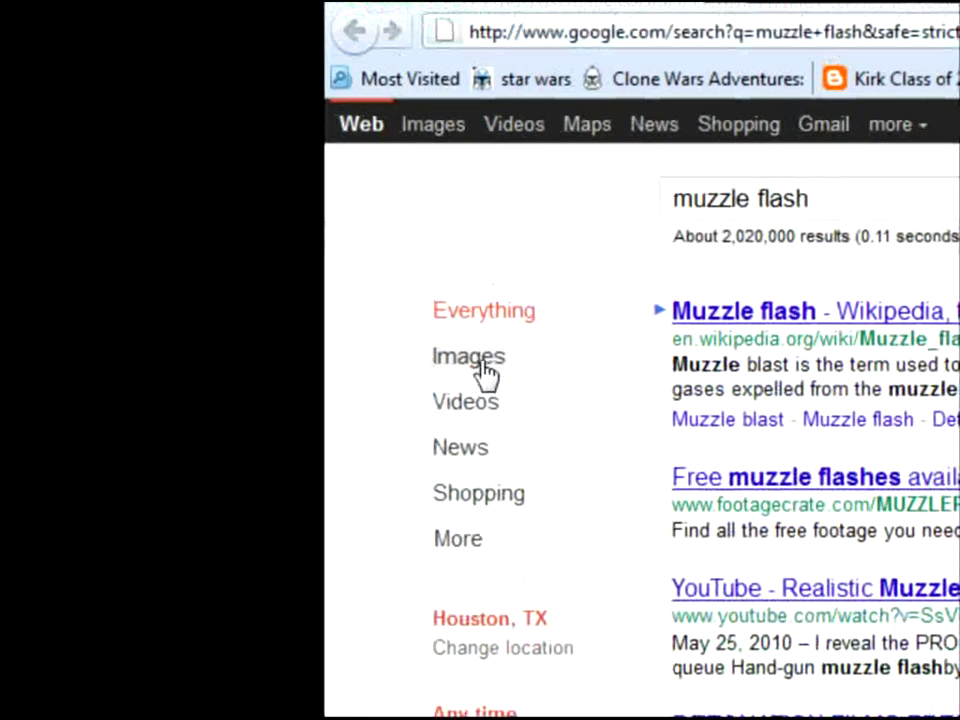
# - Open the muzzle flash image results and save the full-size picture of a flame on a black background
pyautogui.click(637, 641)
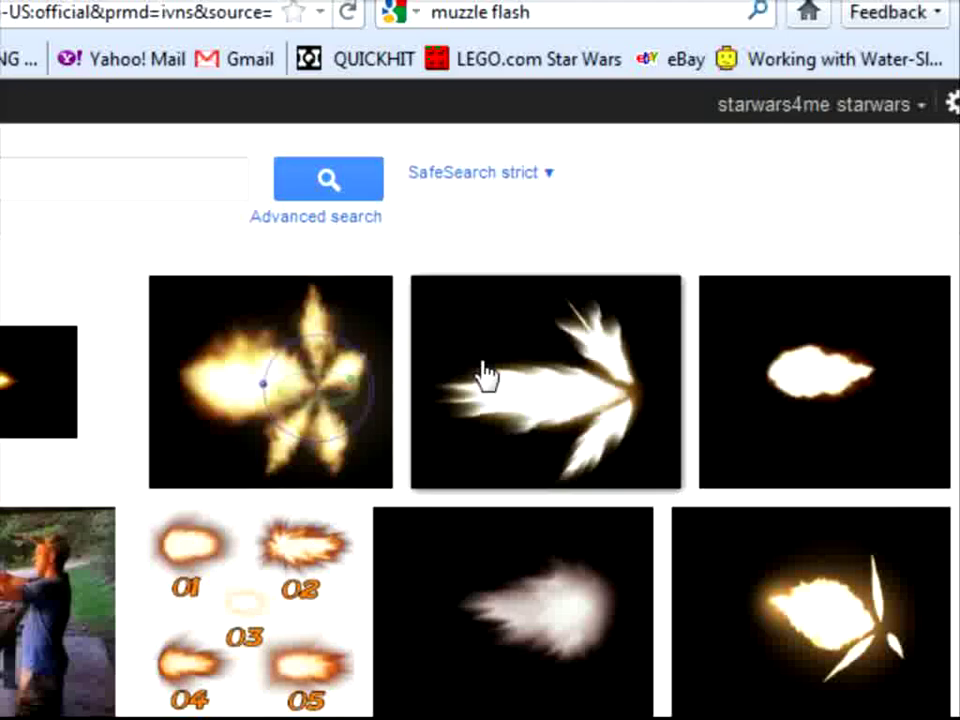
pyautogui.moveTo(815, 373)
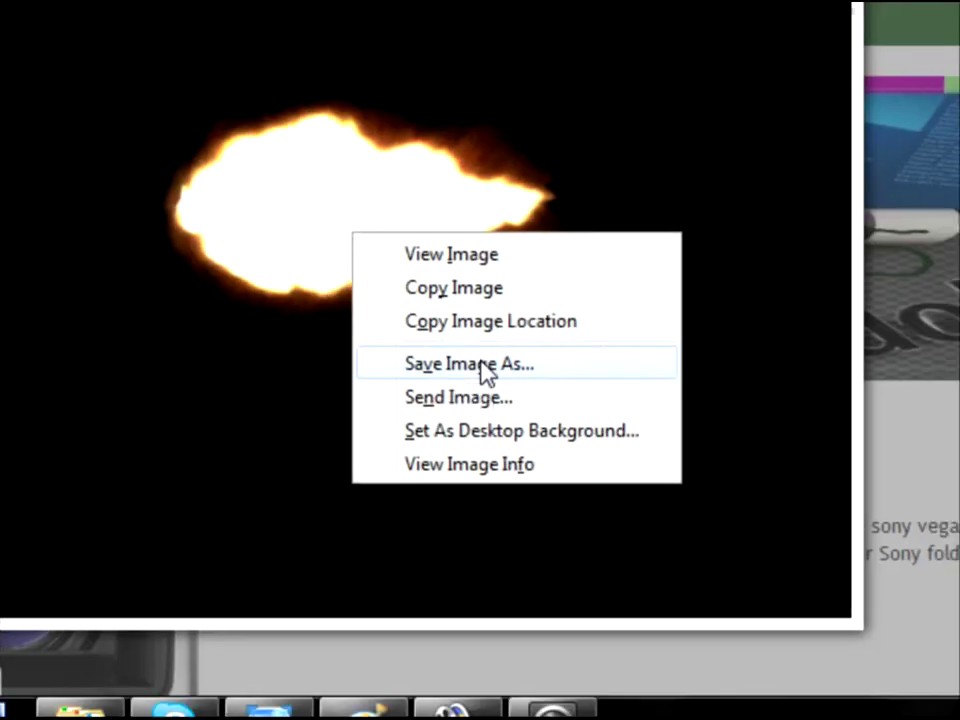
pyautogui.click(612, 496)
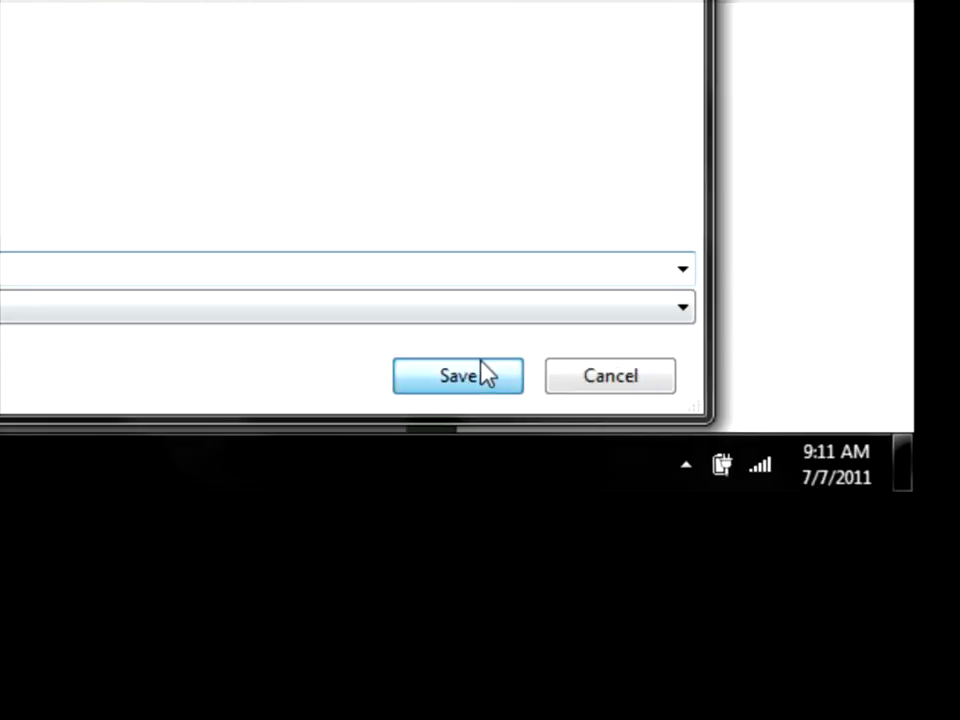
pyautogui.click(814, 508)
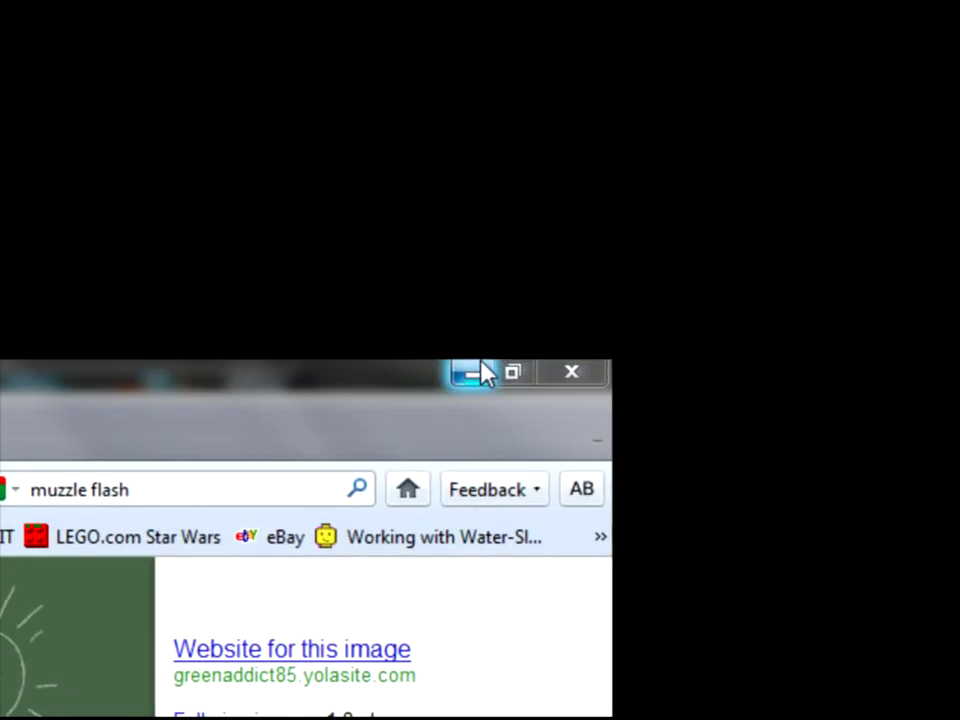
# - Minimize Firefox and launch GIMP 2 from the desktop
pyautogui.click(483, 373)
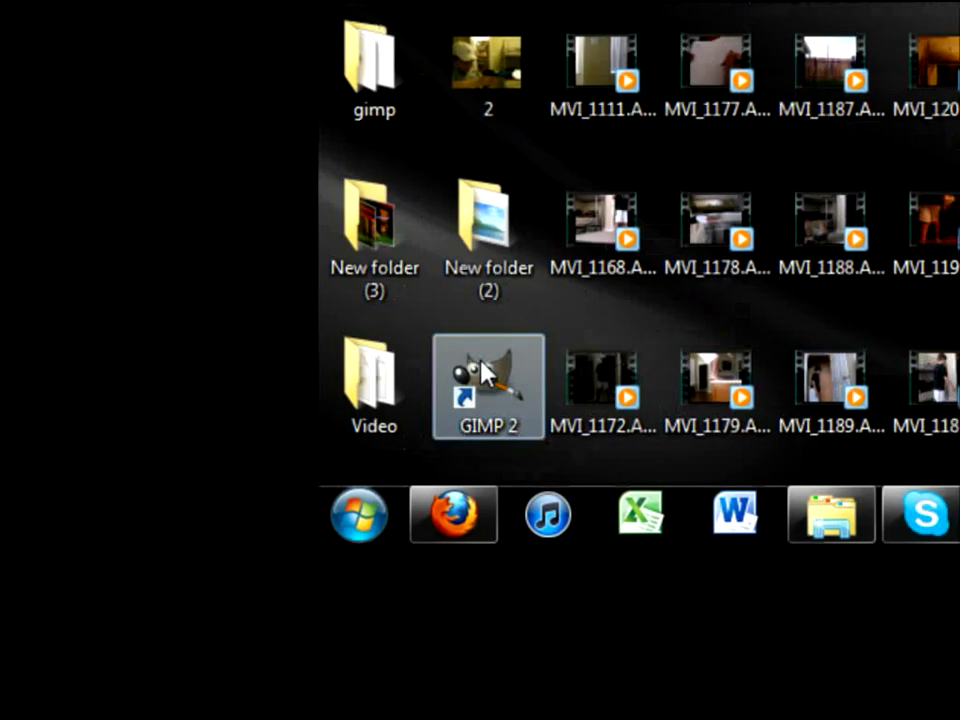
pyautogui.doubleClick(486, 375)
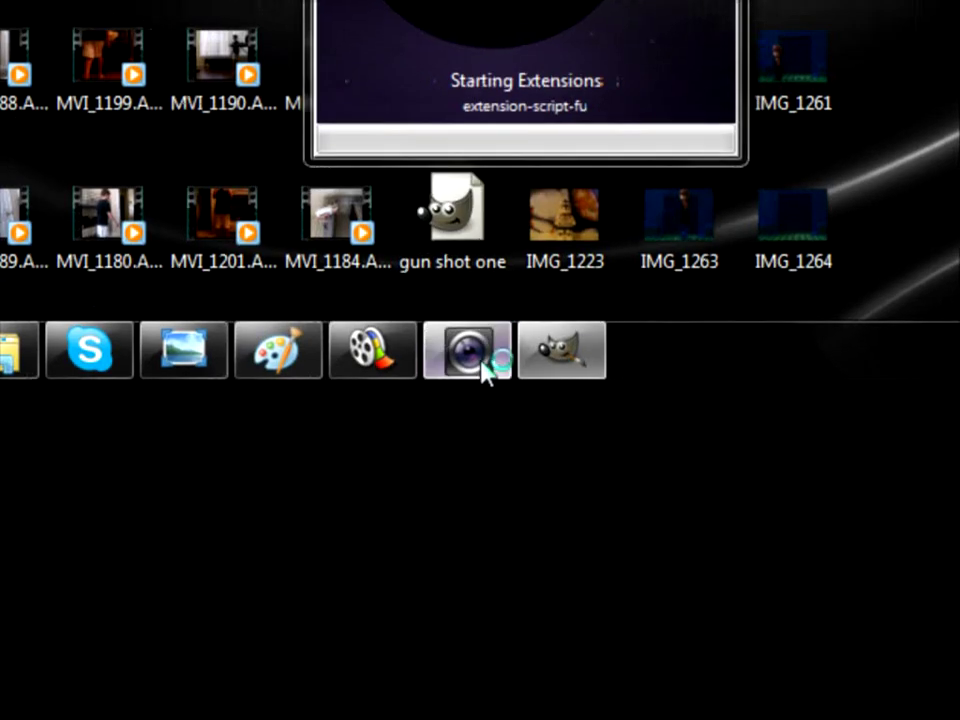
# - Switch to Dell Webcam Central and set Desktop Share to the entire desktop
pyautogui.click(481, 367)
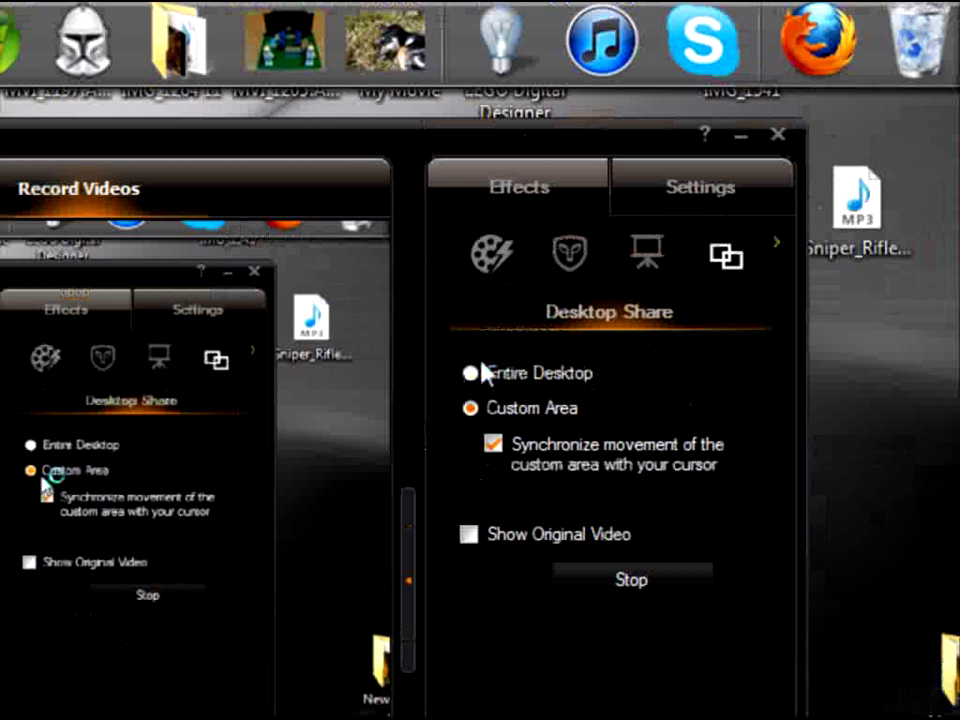
pyautogui.click(478, 372)
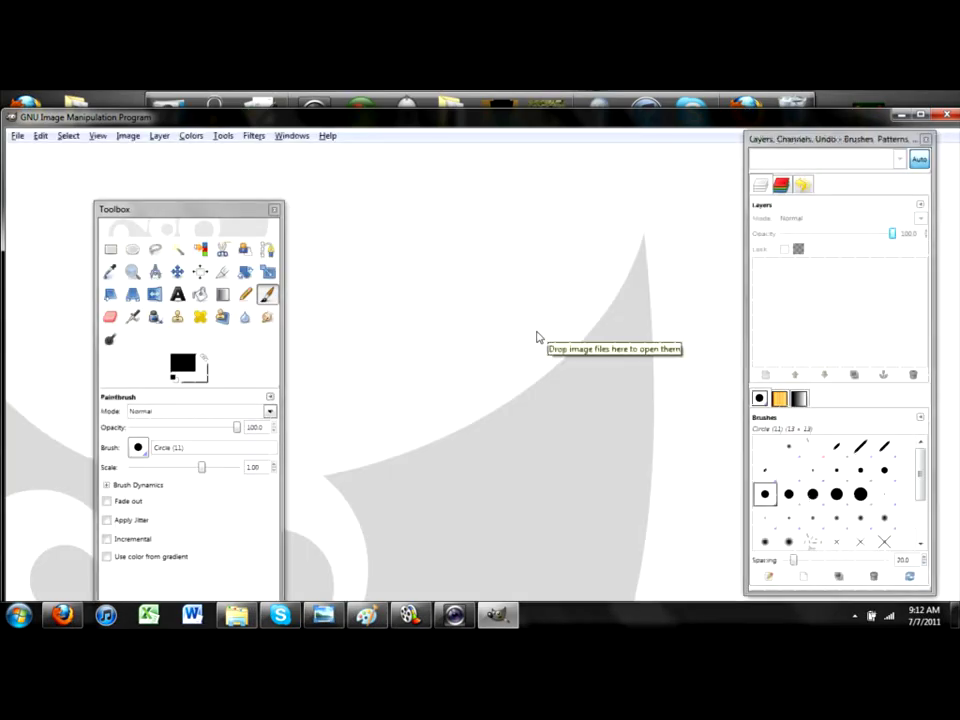
# - Fit GIMP's main window to the screen and move the Toolbox up so all its options fit
pyautogui.doubleClick(663, 112)
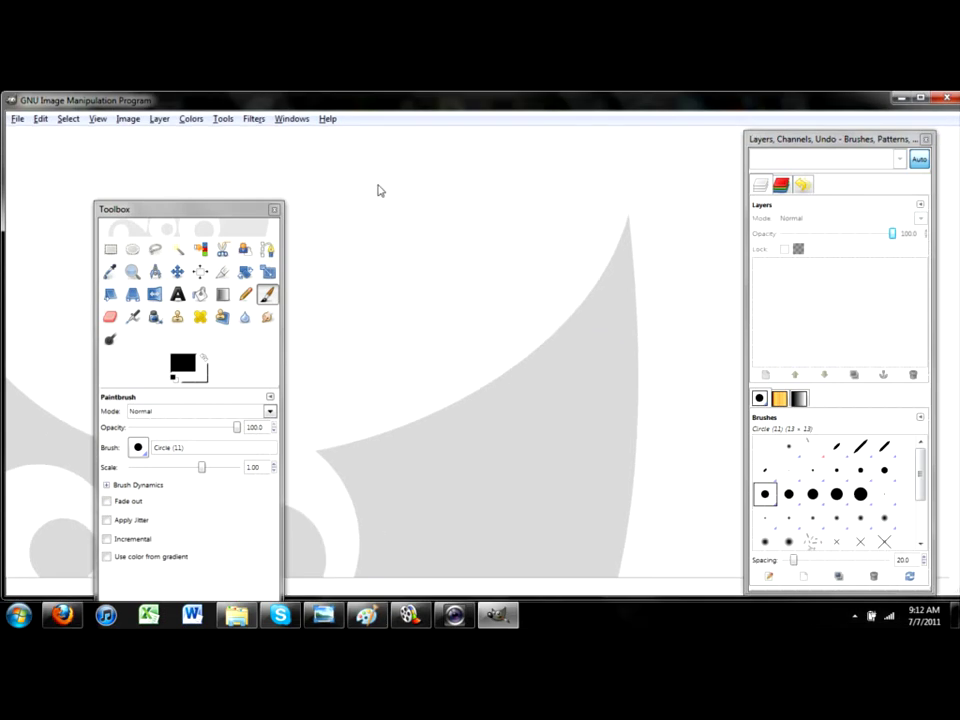
pyautogui.moveTo(124, 224); pyautogui.dragTo(84, 162)
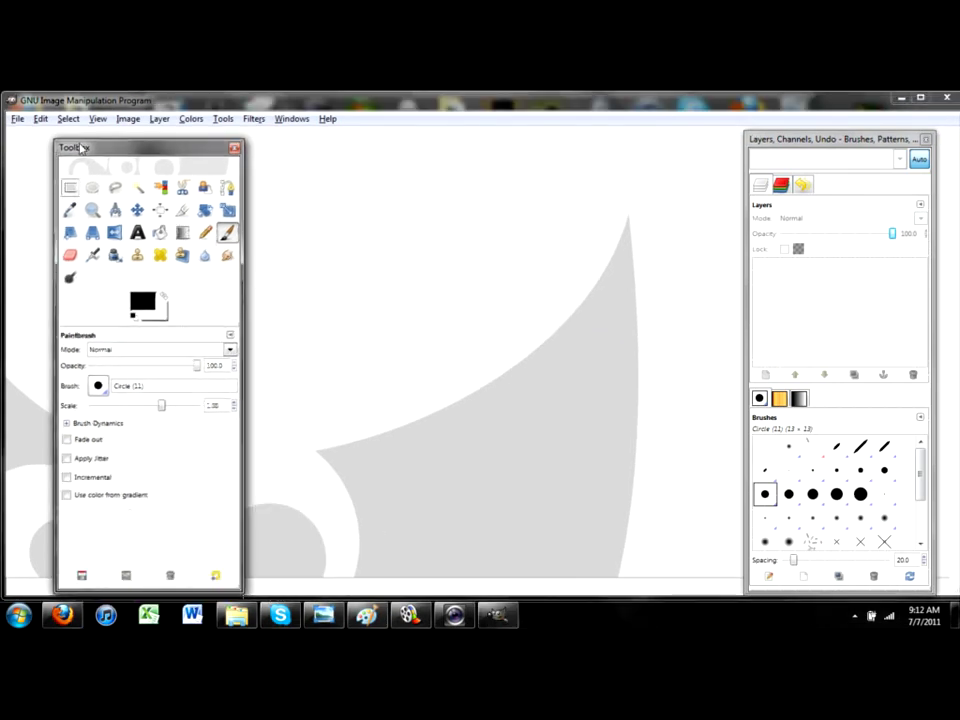
# - Start opening an image and browse to the personally named folder on the Desktop
pyautogui.click(16, 119)
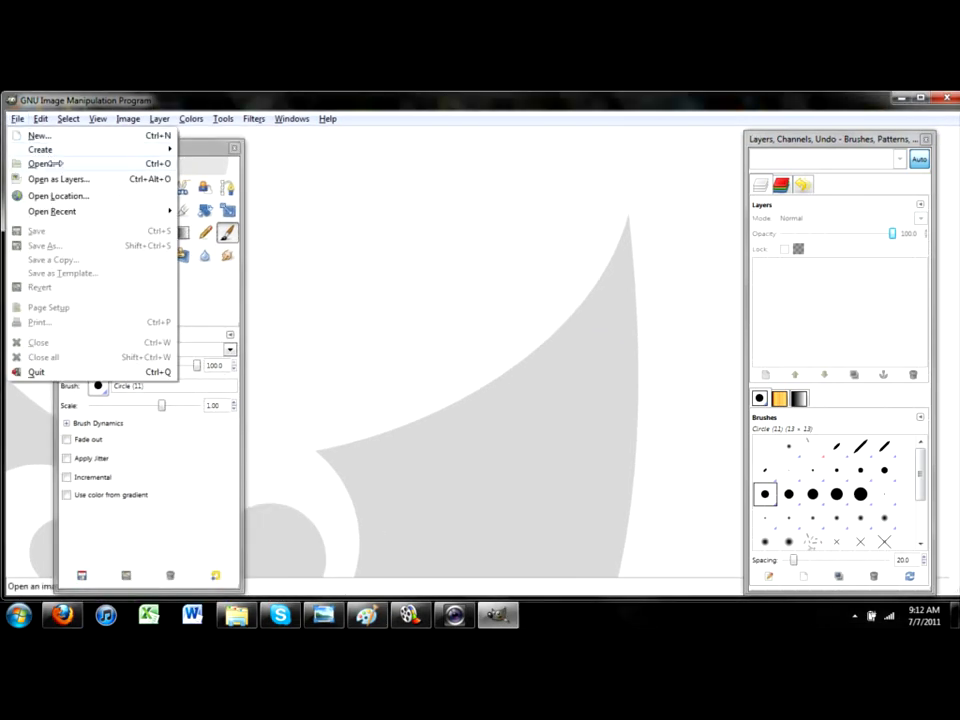
pyautogui.click(50, 163)
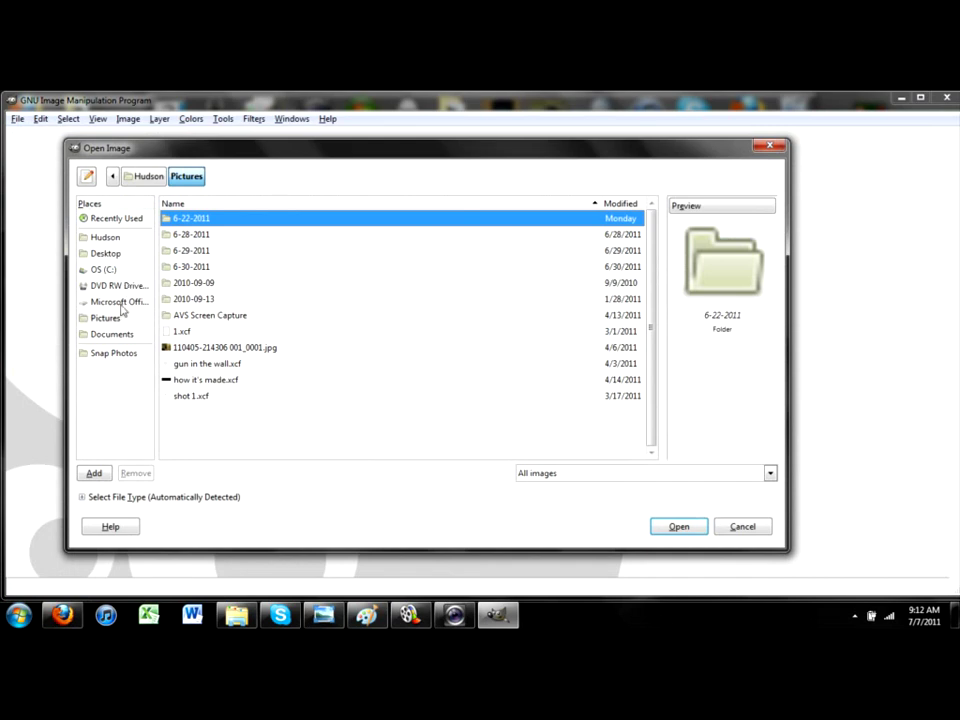
pyautogui.click(113, 240)
pyautogui.click(114, 257)
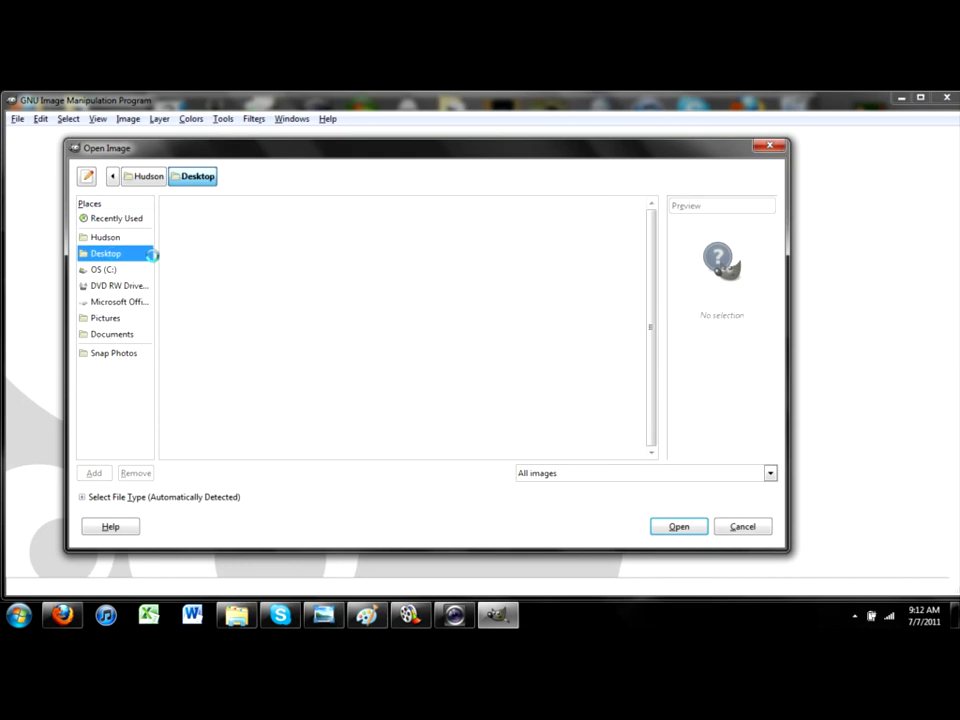
pyautogui.doubleClick(205, 300)
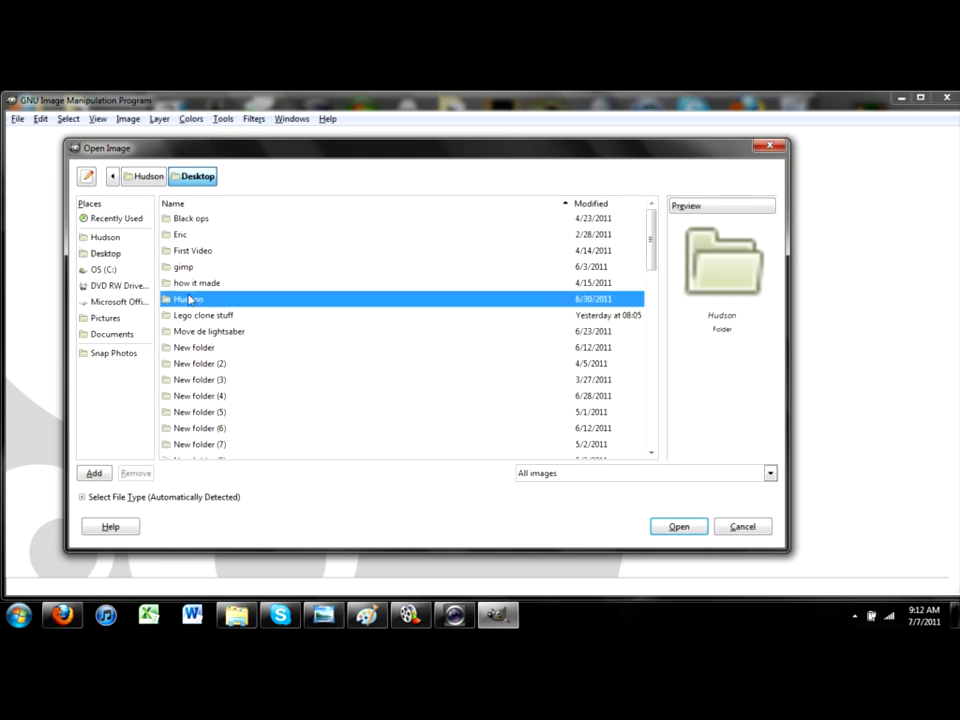
pyautogui.scroll(-1, 209, 300)
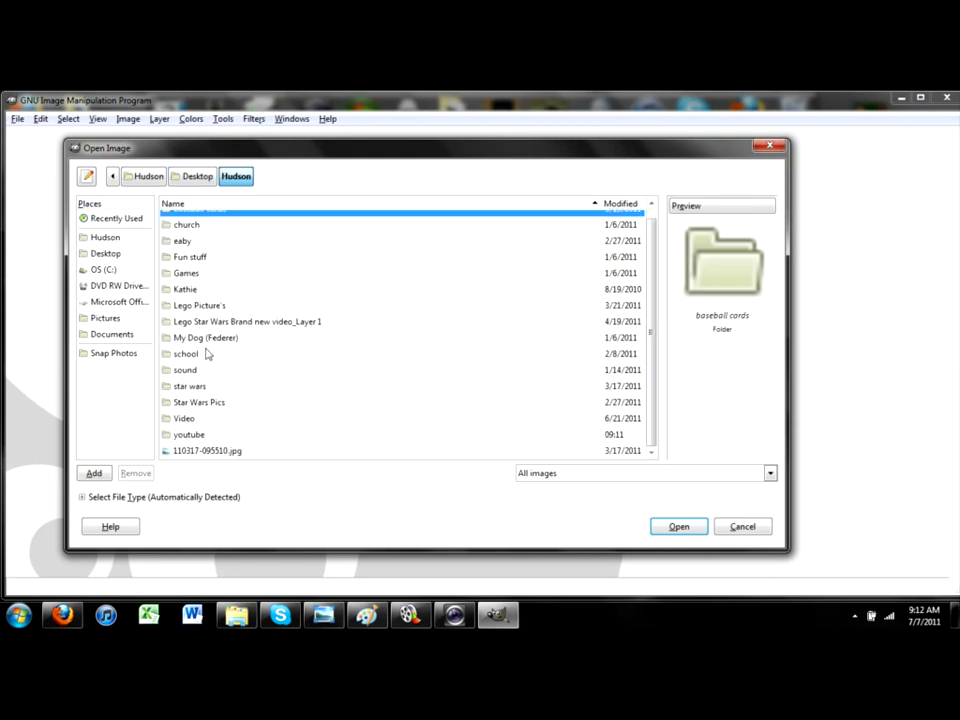
# - Open Muzzle_Flash_Side.png from the youtube subfolder
pyautogui.click(189, 453)
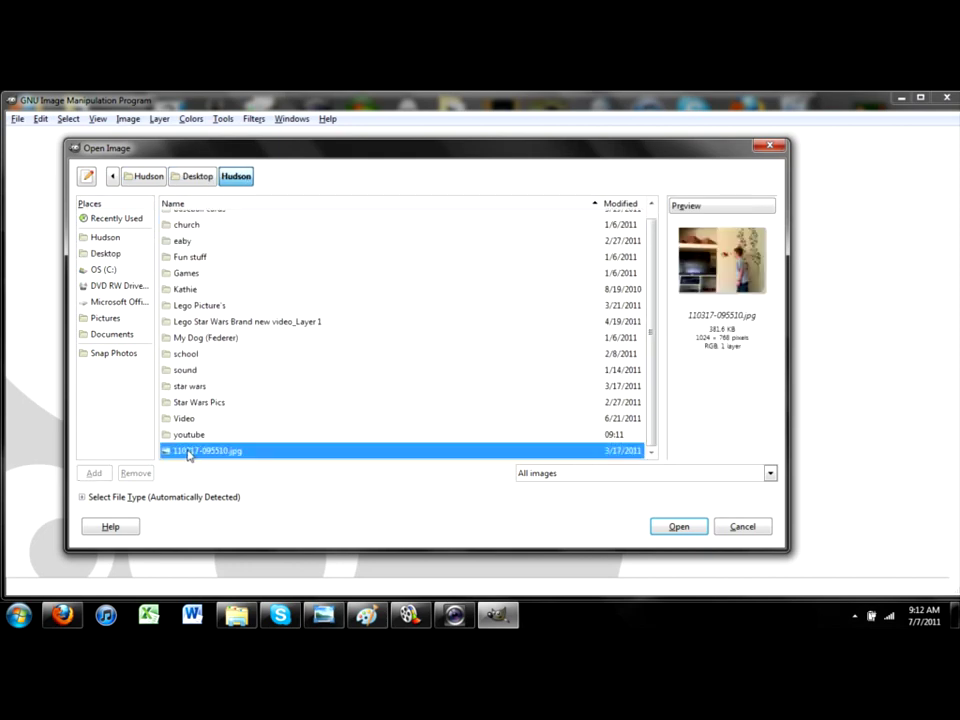
pyautogui.click(198, 355)
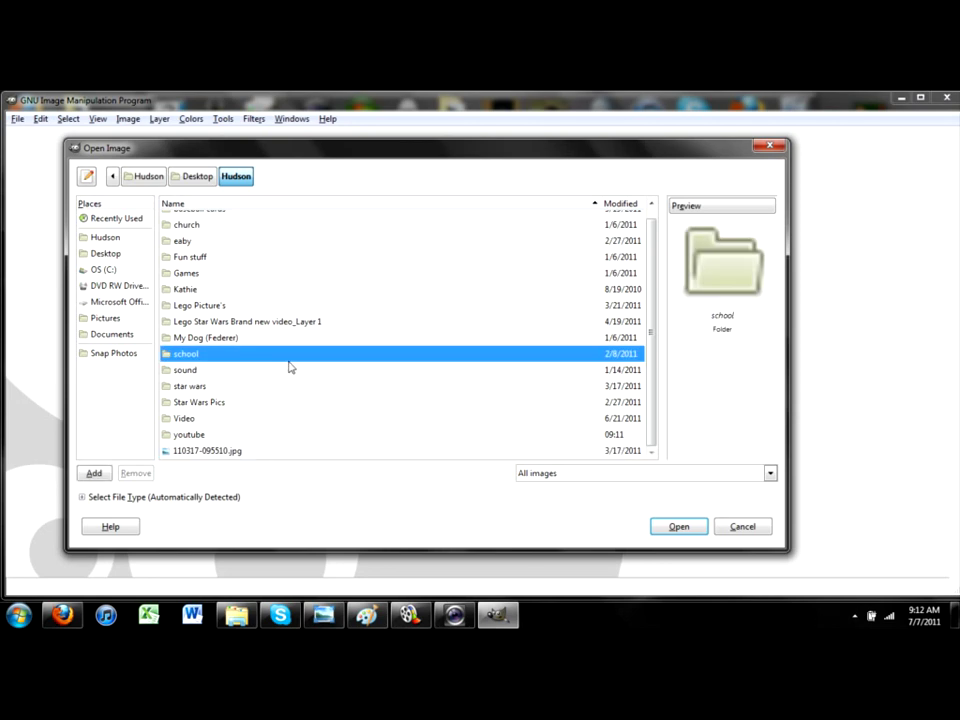
pyautogui.doubleClick(189, 435)
pyautogui.scroll(-1, 282, 342)
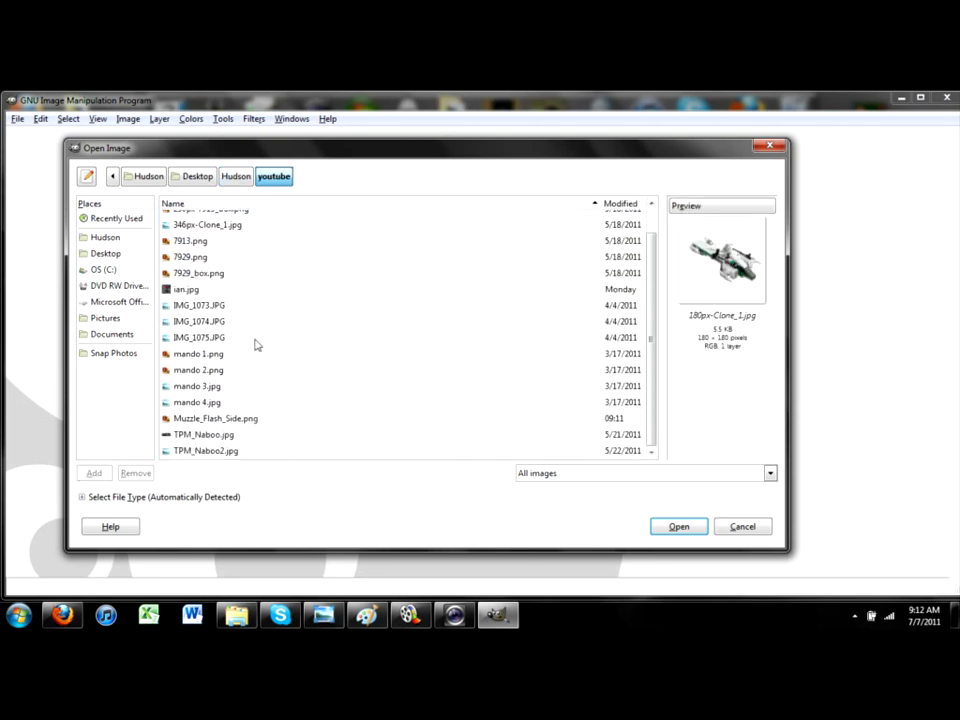
pyautogui.scroll(1, 219, 316)
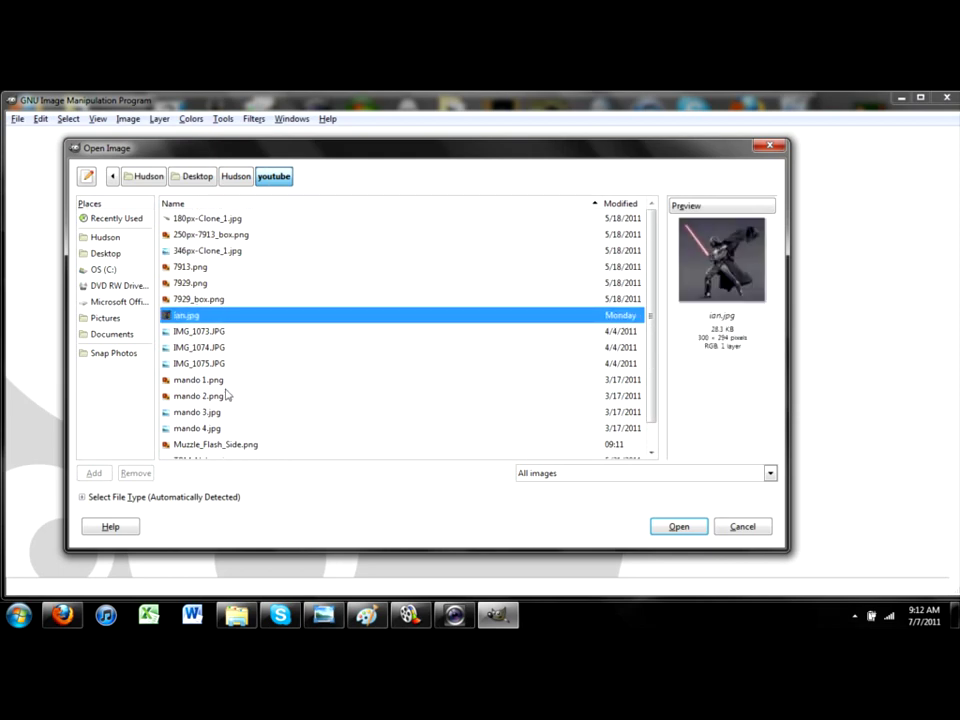
pyautogui.scroll(-1, 224, 450)
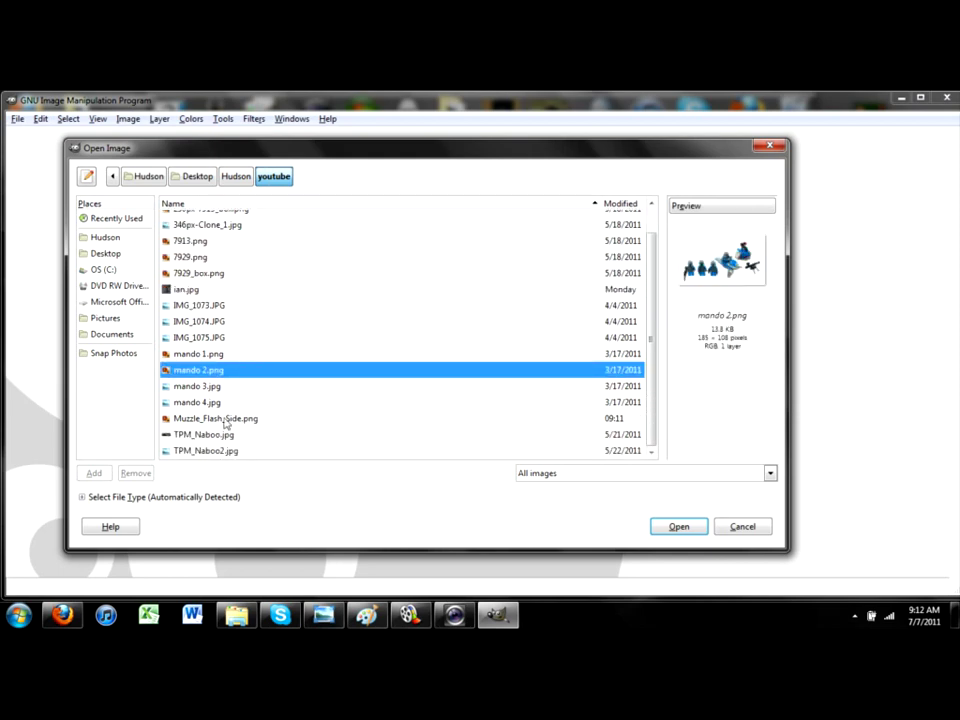
pyautogui.doubleClick(226, 419)
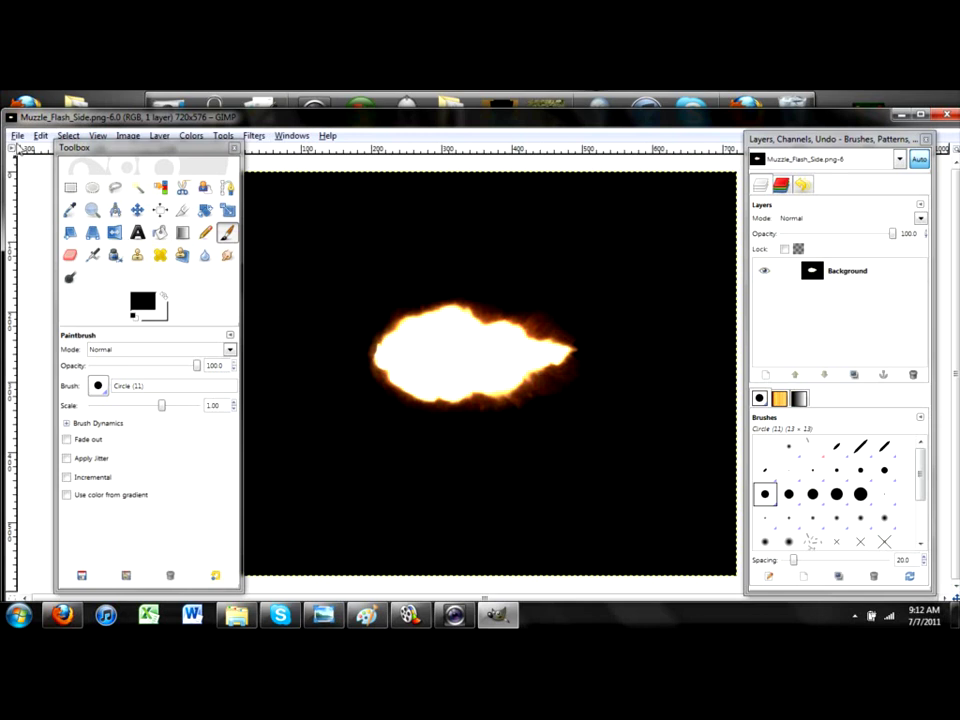
# - Open the frame IMG_1330.JPG from New folder (4) on the Desktop, minimize the muzzle flash image and maximize the frame's window
pyautogui.hotkey('ctrl', 'o')
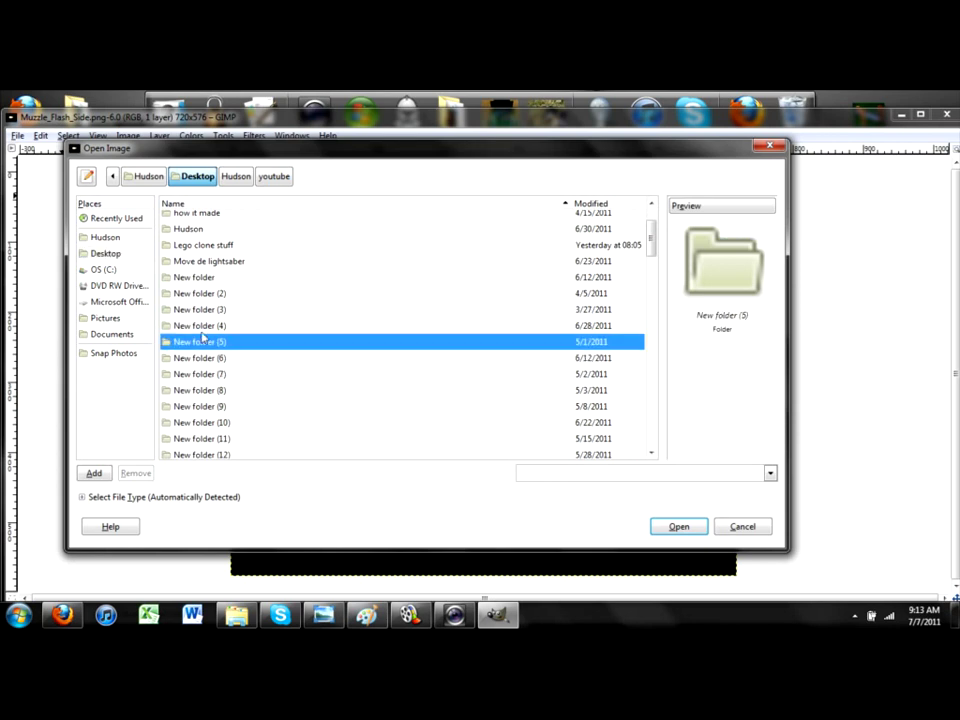
pyautogui.doubleClick(202, 333)
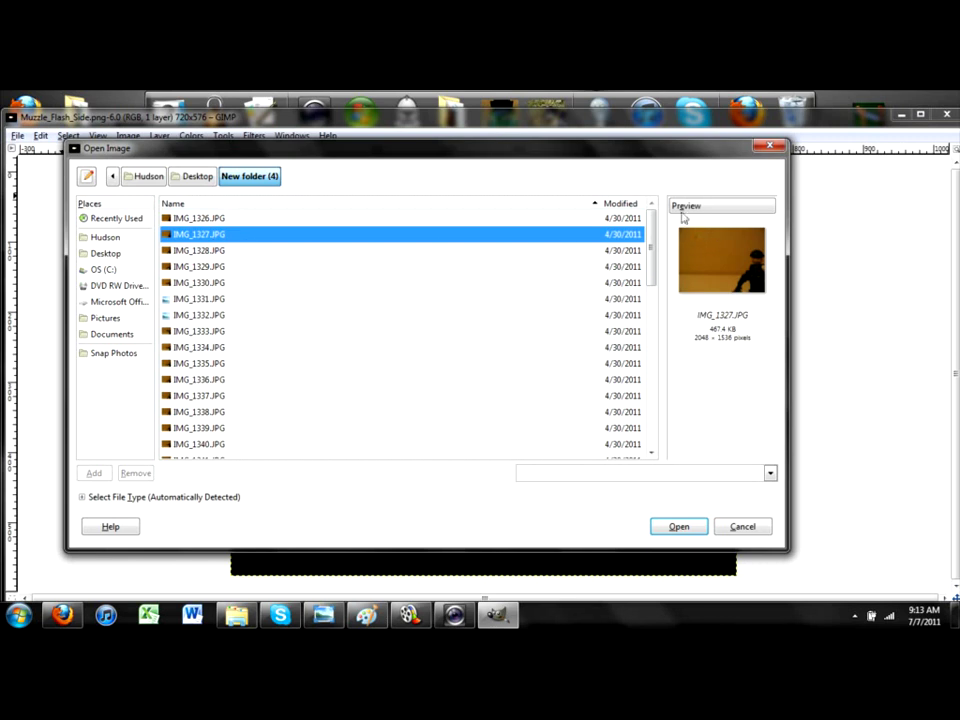
pyautogui.click(360, 283)
pyautogui.doubleClick(360, 284)
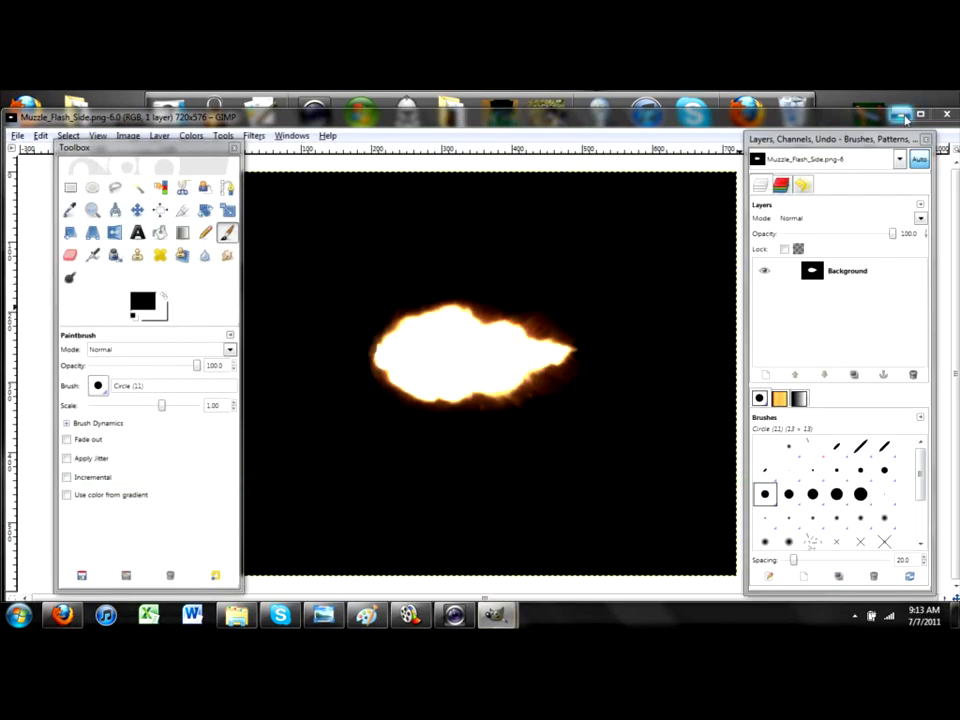
pyautogui.click(903, 116)
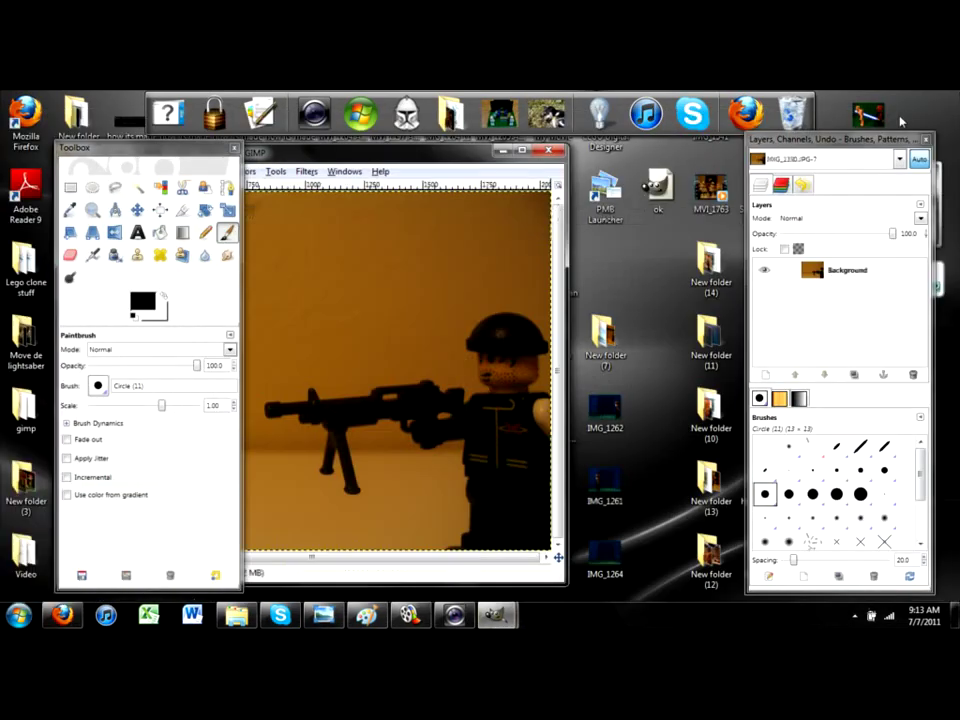
pyautogui.click(521, 152)
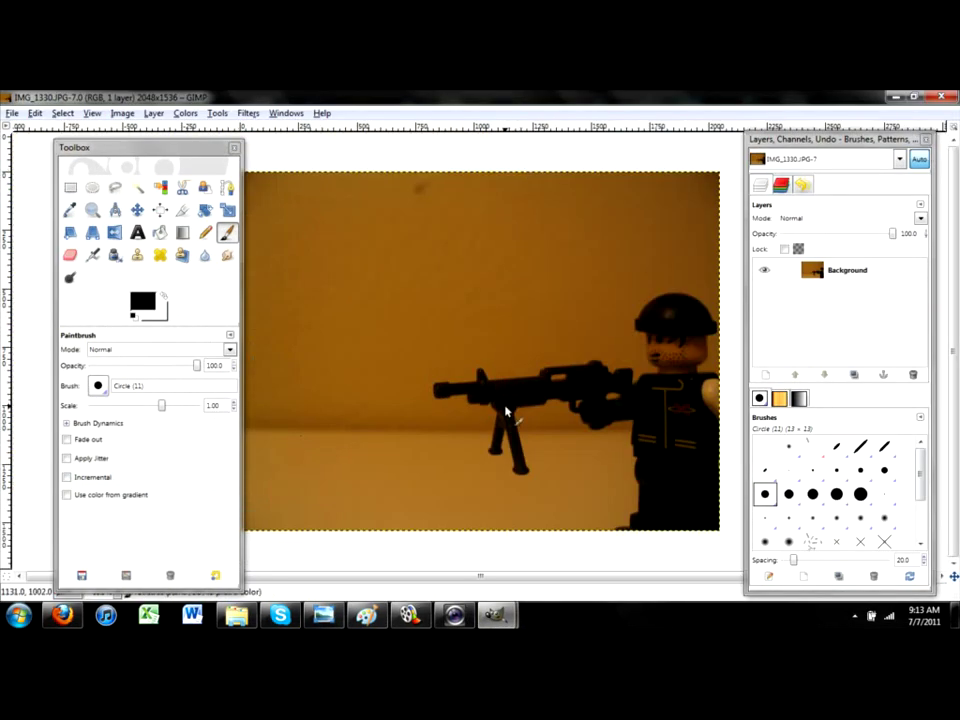
# - Switch back to the Muzzle_Flash_Side.png image and activate the Rectangle Select tool
pyautogui.moveTo(517, 603)
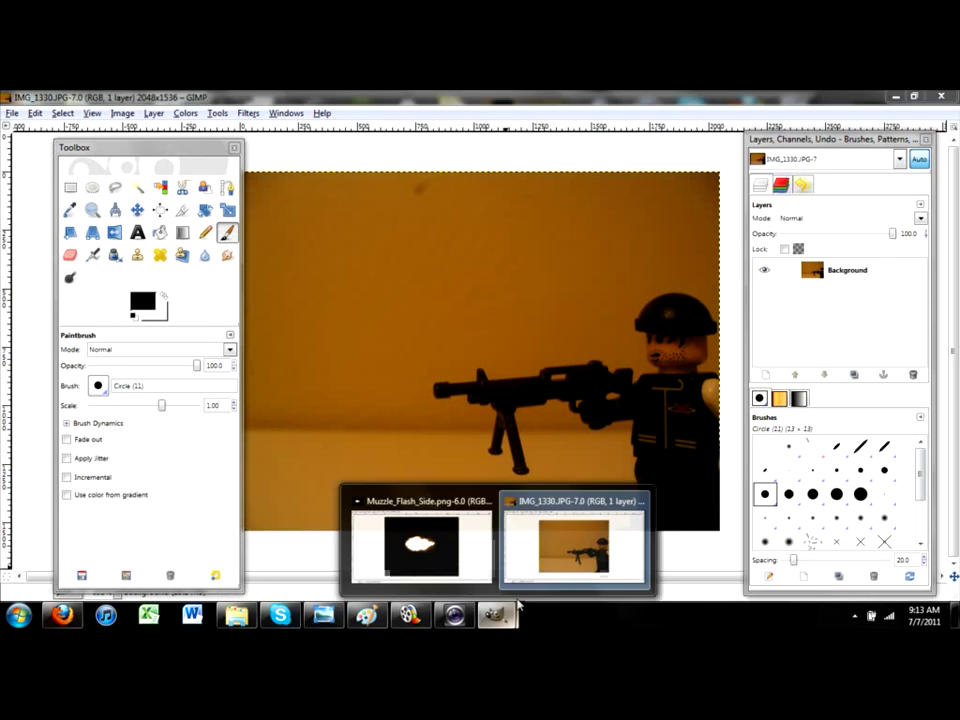
pyautogui.click(455, 551)
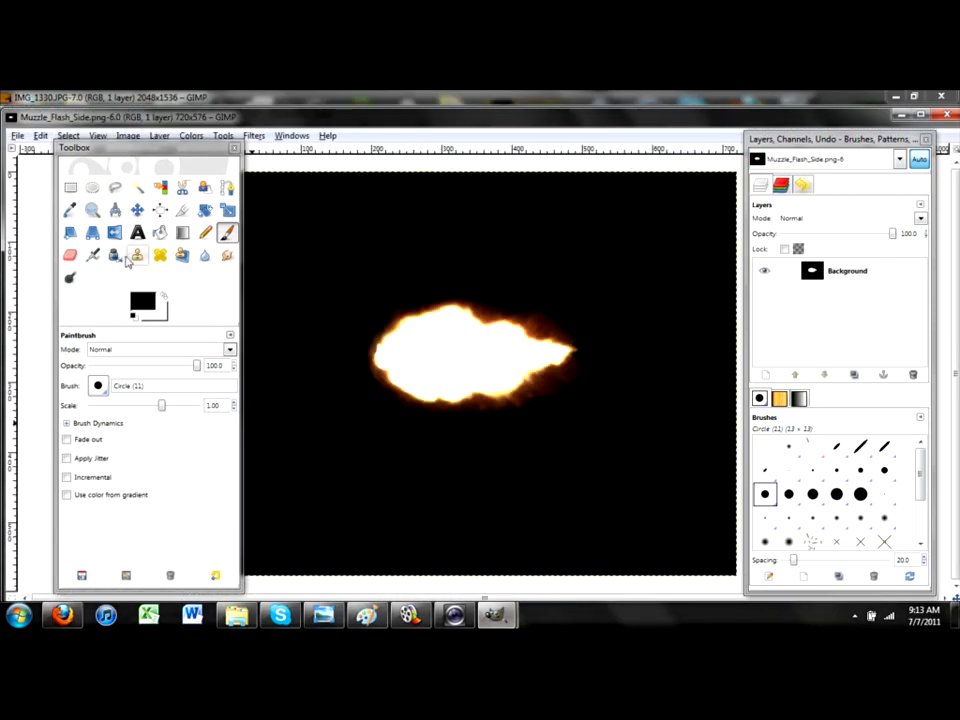
pyautogui.click(72, 188)
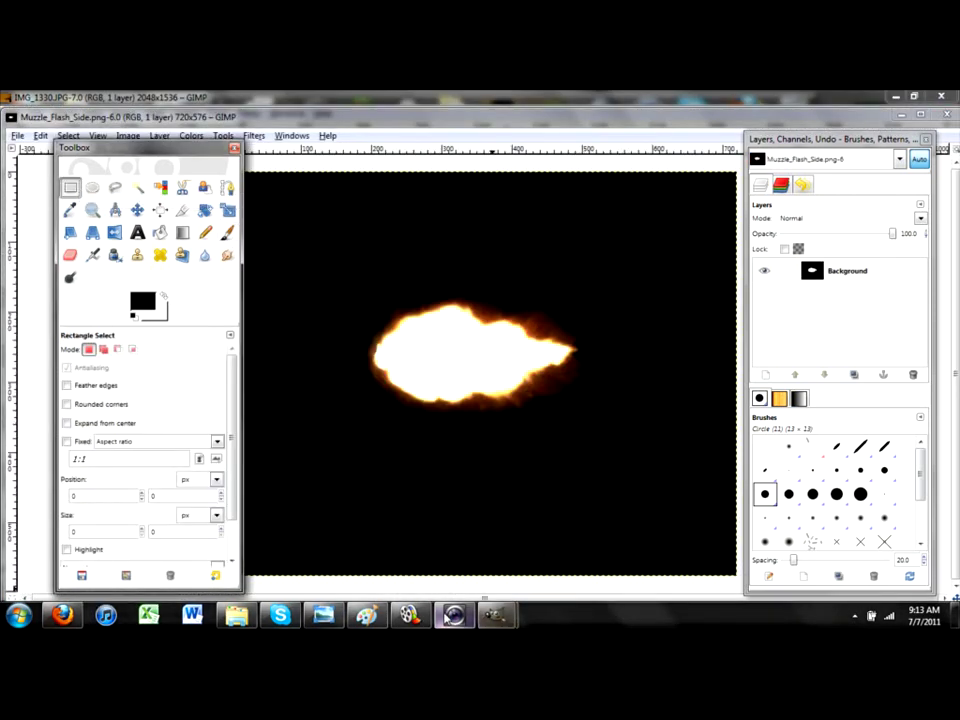
# - Switch to Dell Webcam Central and set Desktop Share to a custom area
pyautogui.click(450, 615)
pyautogui.click(594, 285)
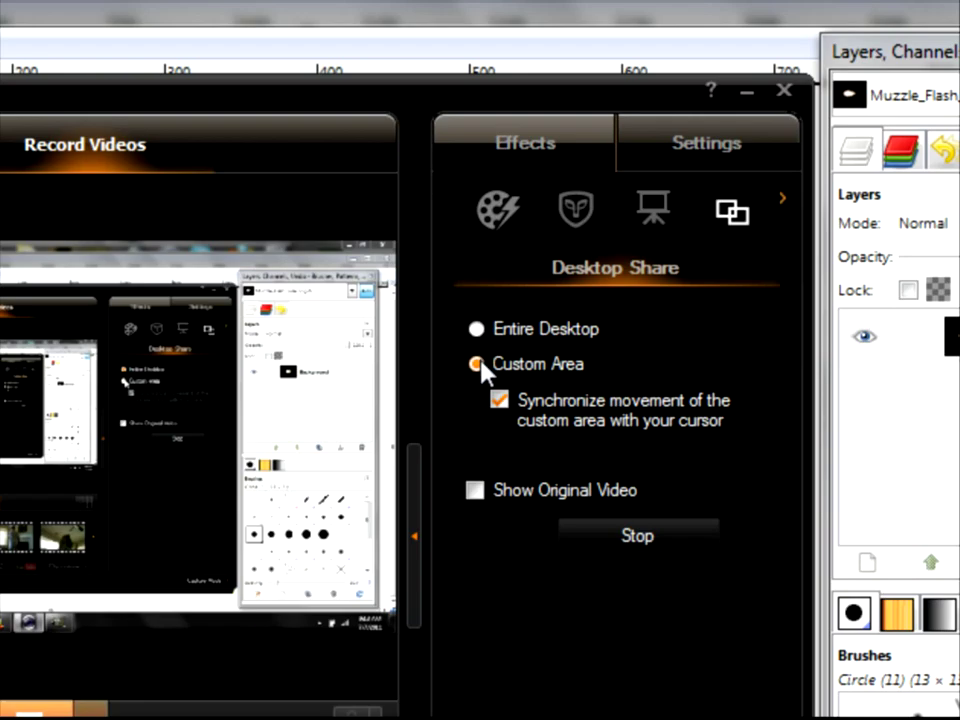
pyautogui.click(480, 366)
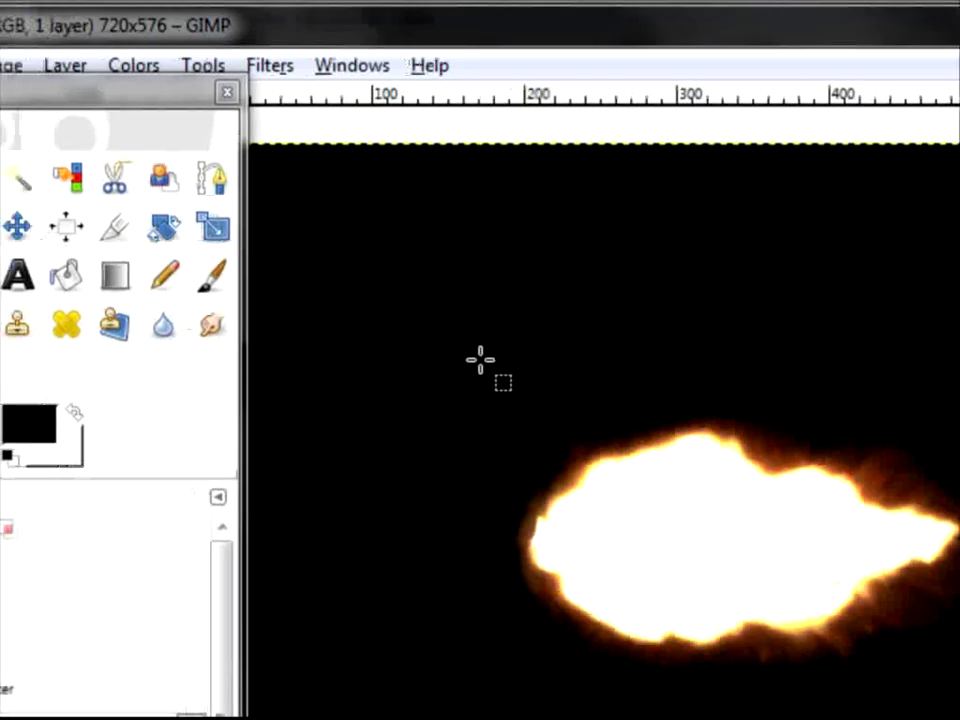
# - Copy a rectangular area around the flame, paste it into IMG_1330.JPG as a floating selection and set its mode to Screen
pyautogui.moveTo(427, 349); pyautogui.dragTo(959, 719)
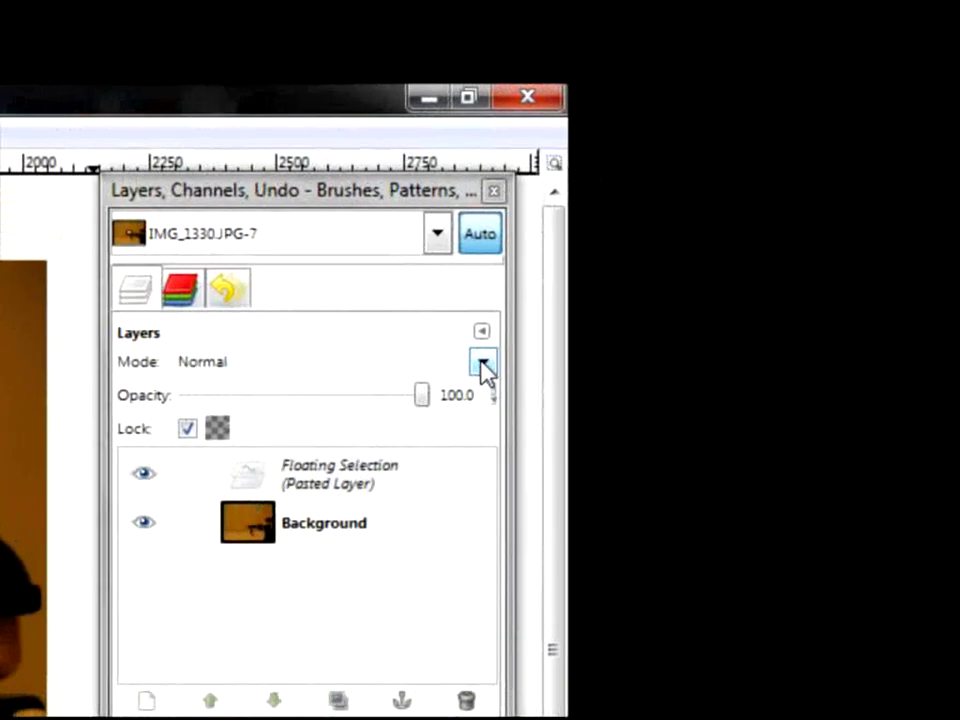
pyautogui.click(482, 364)
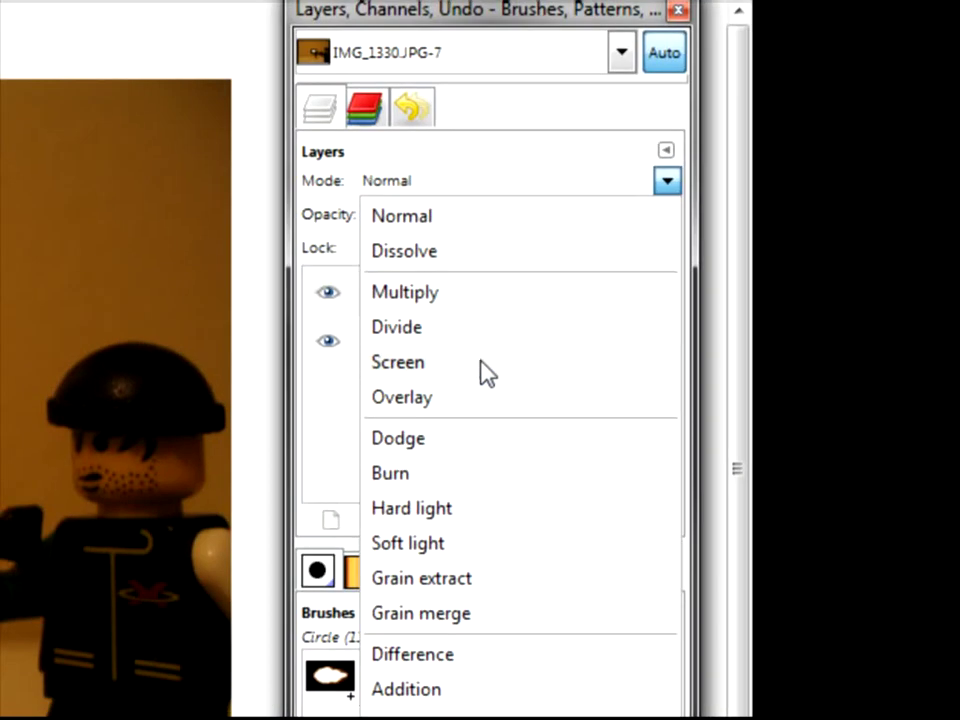
pyautogui.click(481, 362)
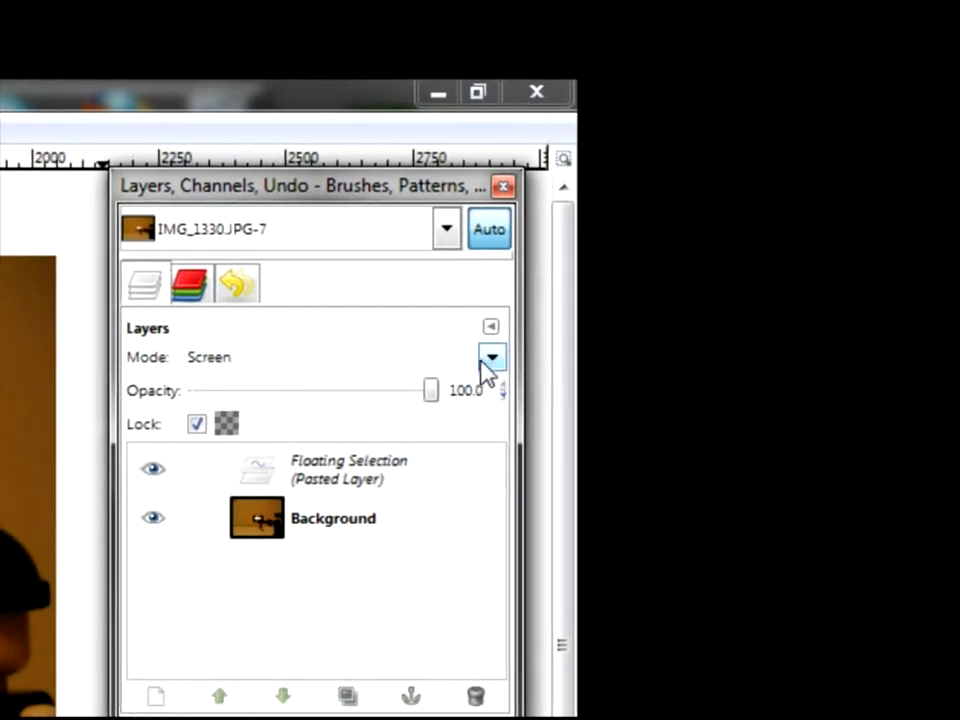
# - Flip the pasted flame horizontally and move it to the muzzle of the minifigure's gun
pyautogui.click(667, 180)
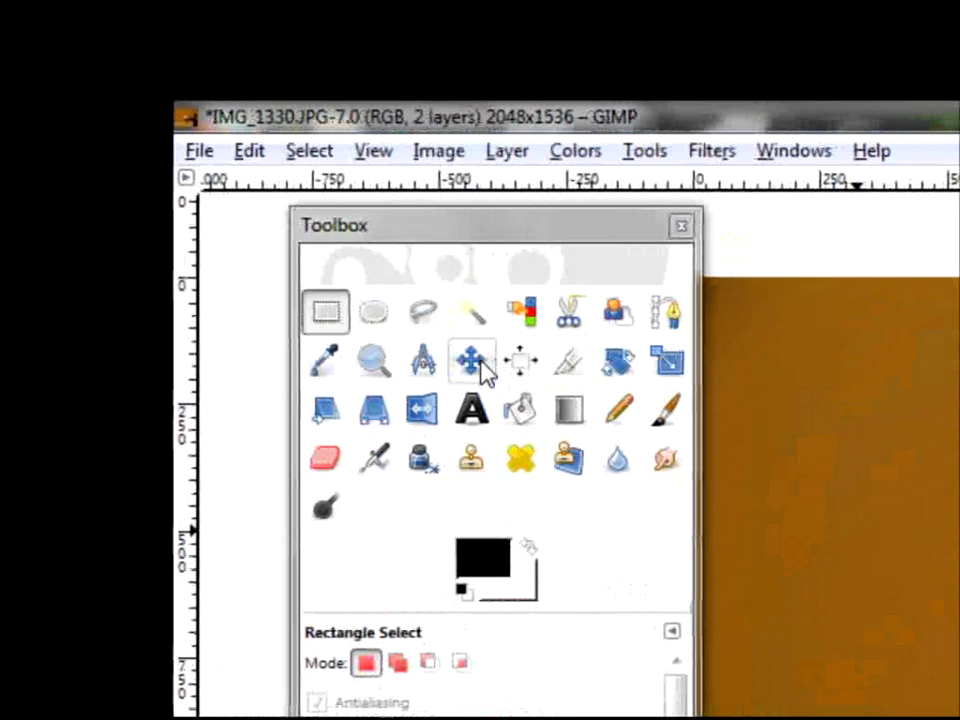
pyautogui.click(515, 270)
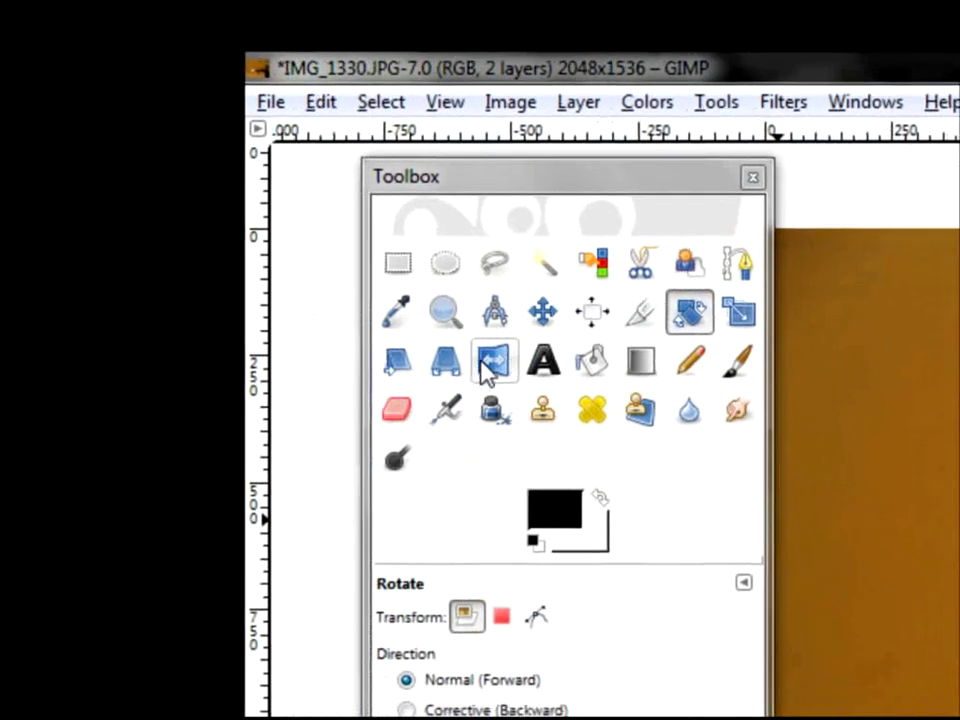
pyautogui.click(490, 362)
pyautogui.click(480, 369)
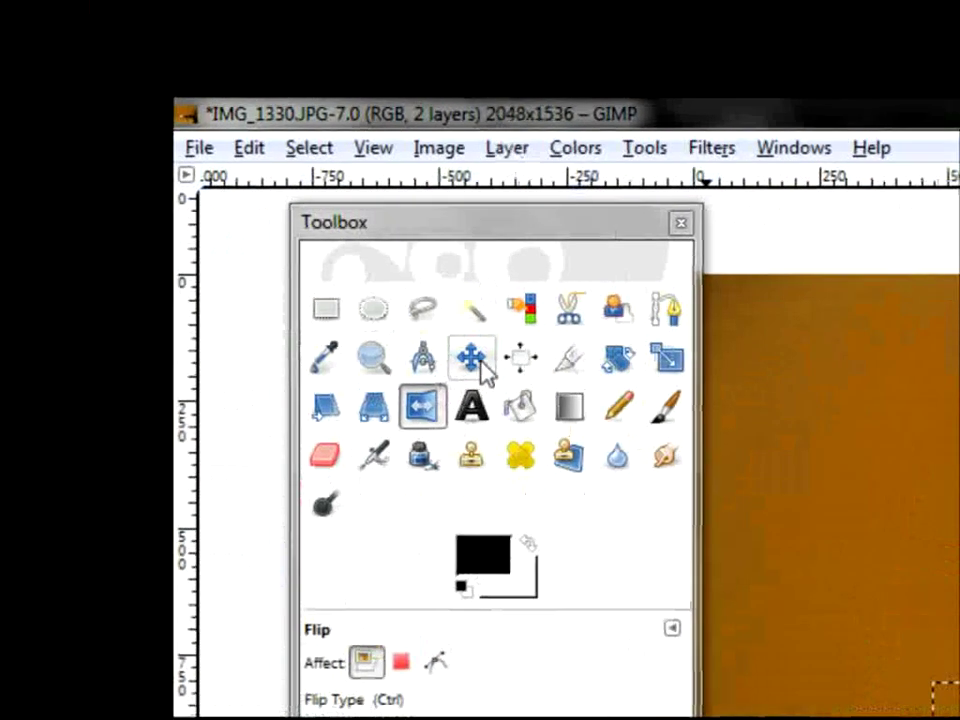
pyautogui.click(479, 363)
pyautogui.moveTo(473, 399); pyautogui.dragTo(490, 405)
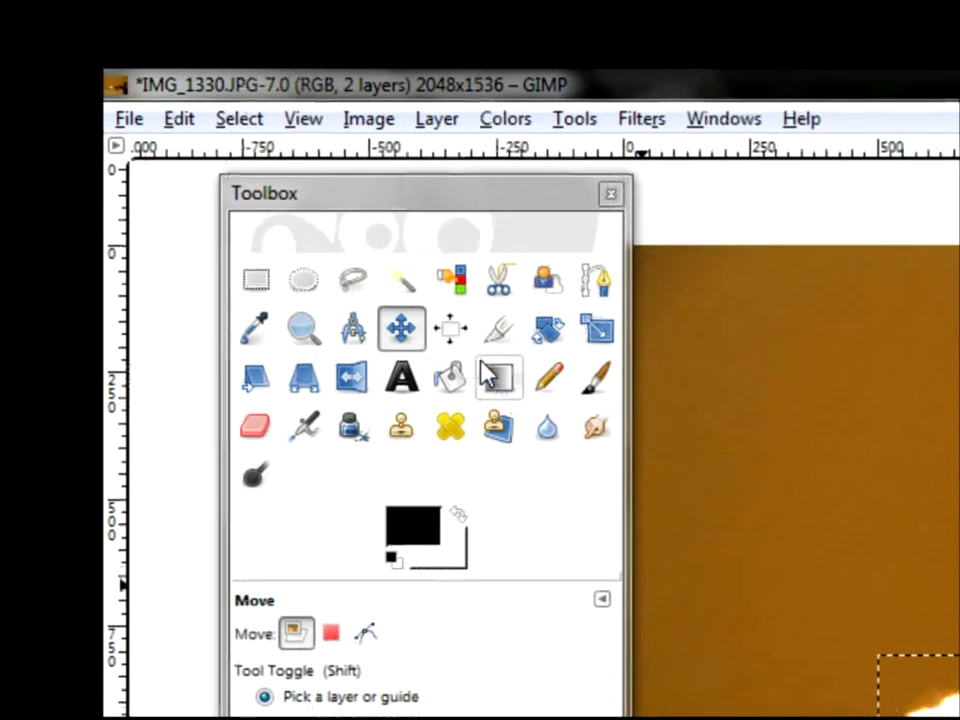
# - Rotate the flame slightly to line up with the gun barrel and anchor it to the background layer
pyautogui.click(547, 329)
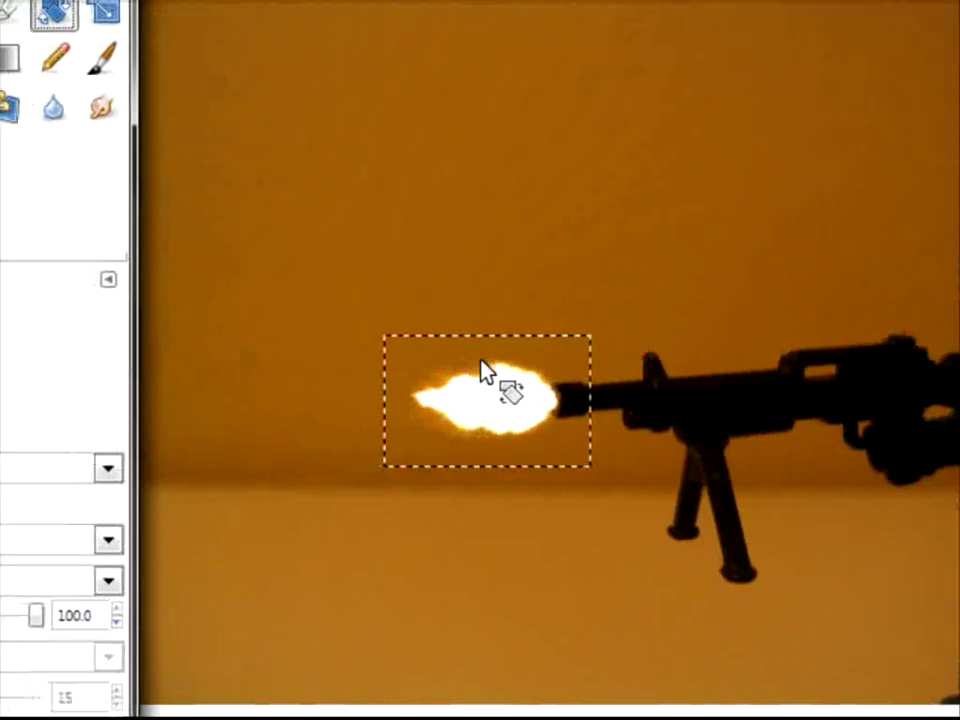
pyautogui.moveTo(482, 373); pyautogui.dragTo(483, 370)
pyautogui.click(190, 301)
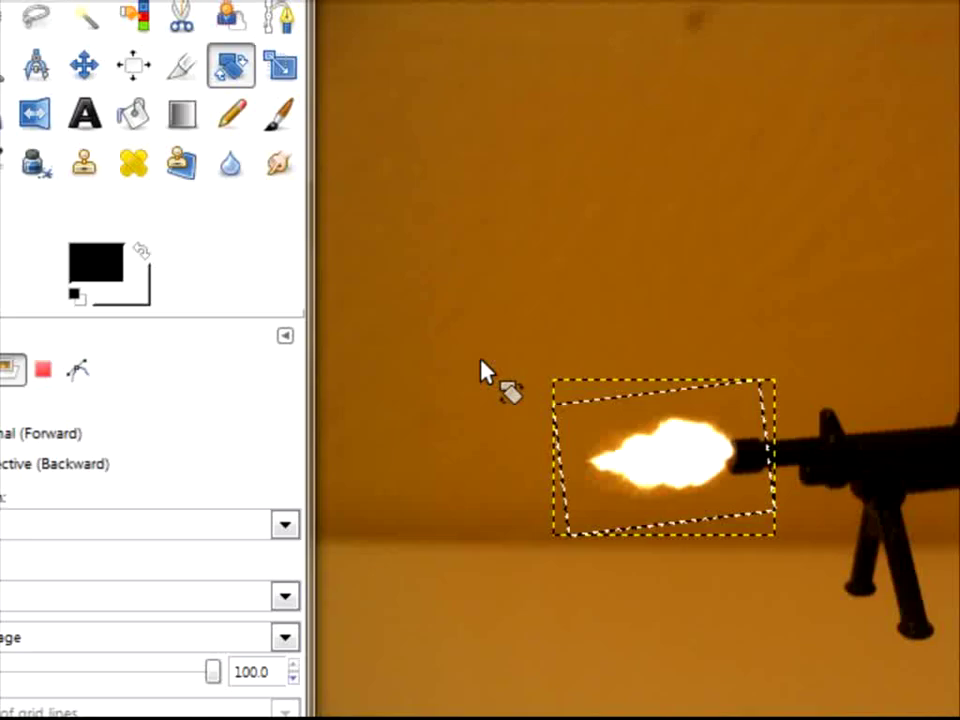
pyautogui.moveTo(710, 419); pyautogui.dragTo(712, 415)
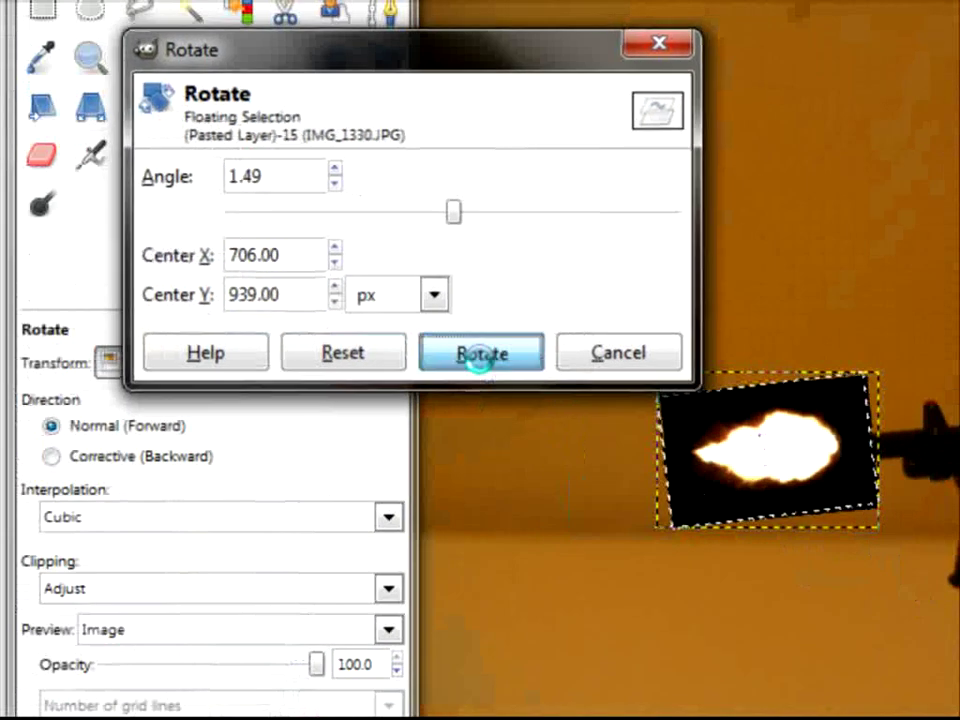
pyautogui.click(278, 314)
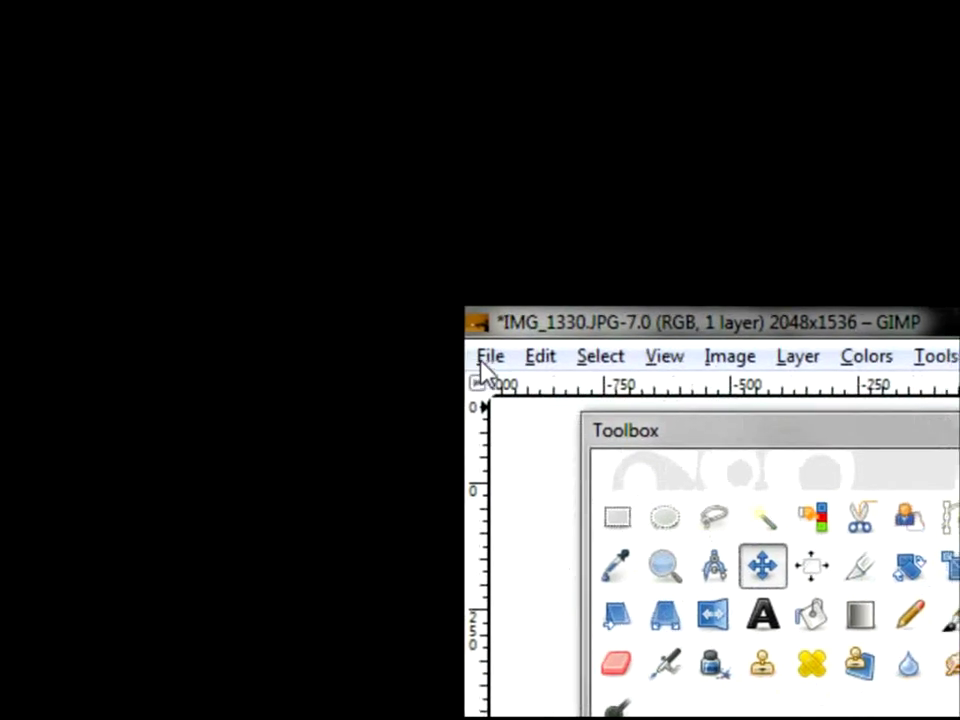
# - Save the edited frame as 1.JPG in New folder (4) with the JPEG quality set to 100
pyautogui.click(489, 360)
pyautogui.click(525, 458)
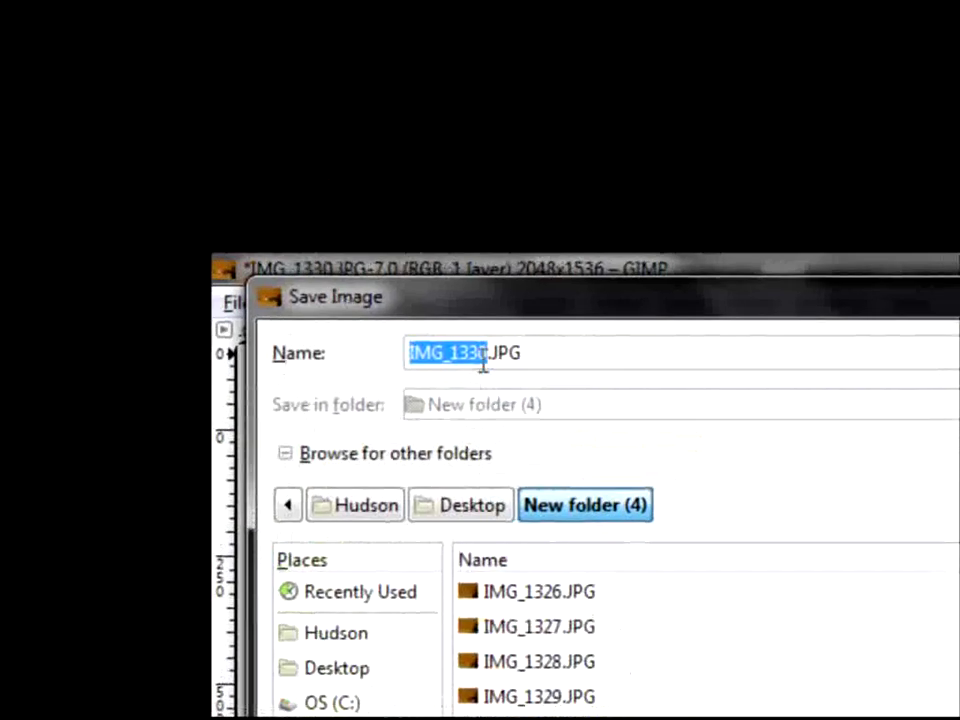
pyautogui.click(573, 133)
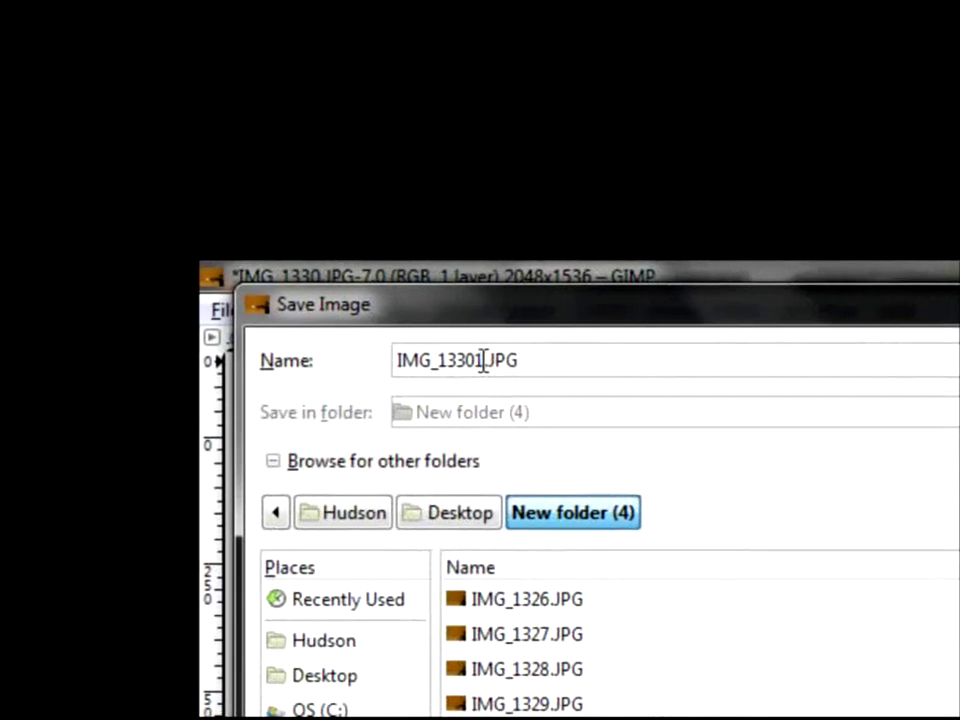
pyautogui.moveTo(488, 360); pyautogui.dragTo(367, 380)
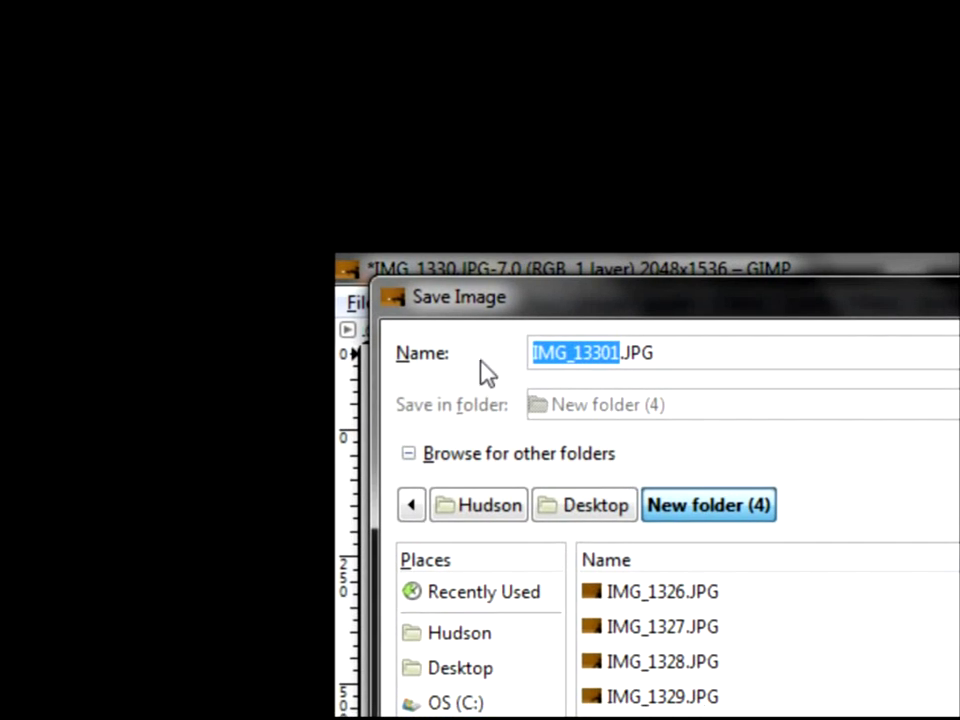
pyautogui.write('1')
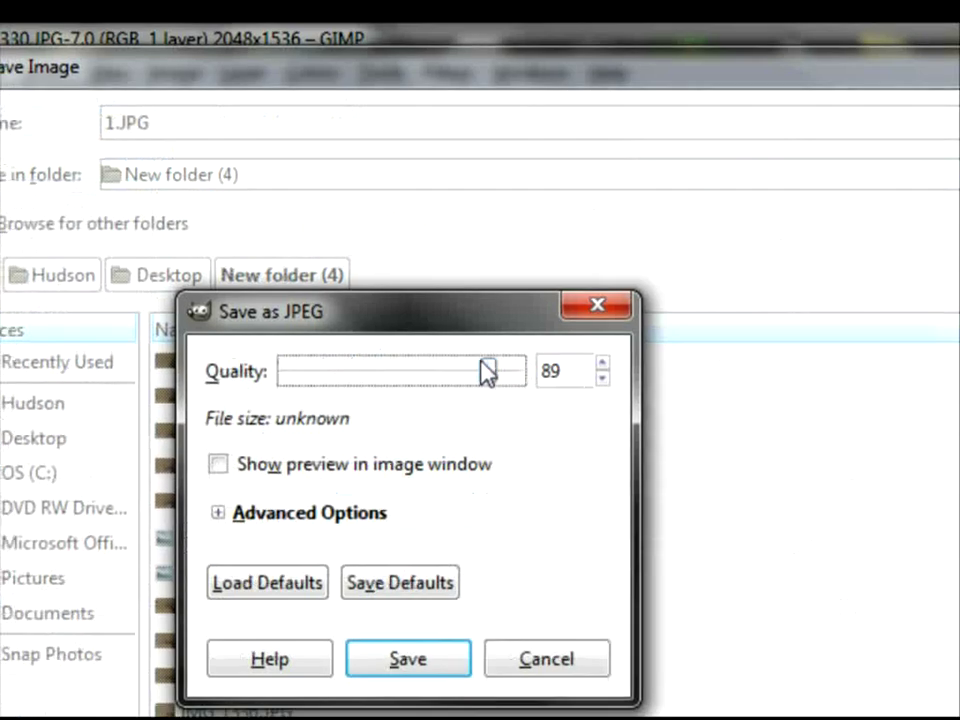
pyautogui.moveTo(481, 361); pyautogui.dragTo(350, 361)
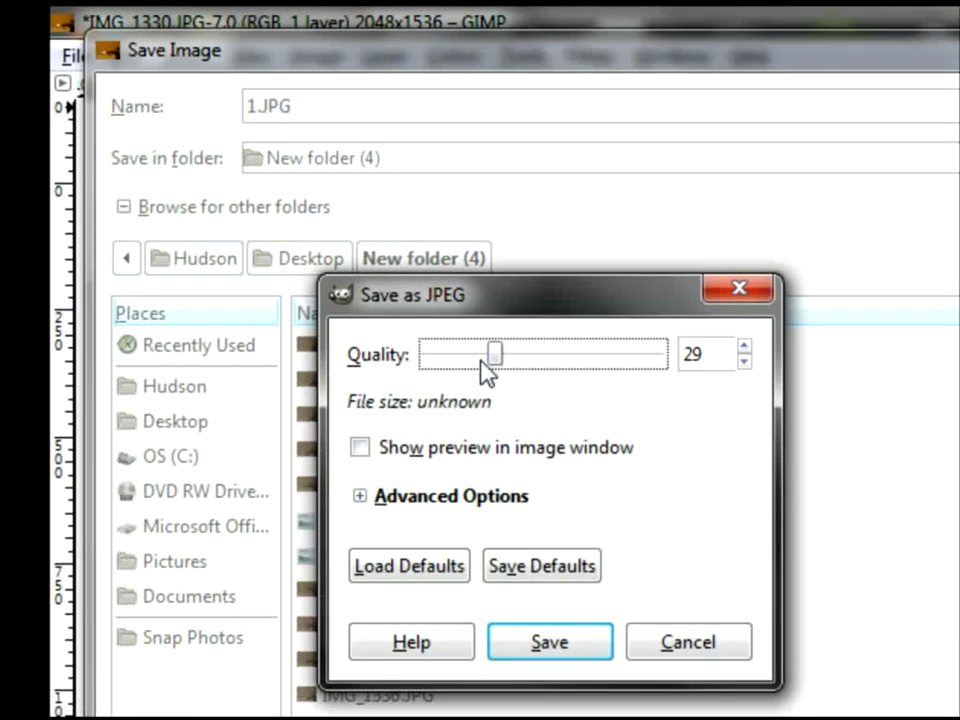
pyautogui.moveTo(433, 374); pyautogui.dragTo(650, 375)
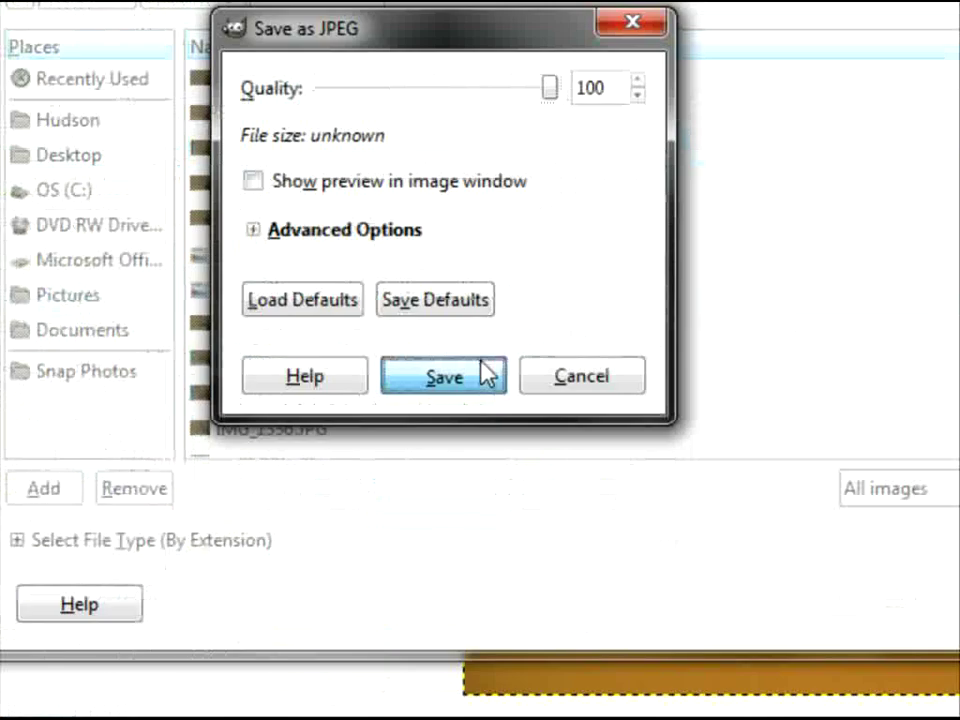
pyautogui.click(476, 478)
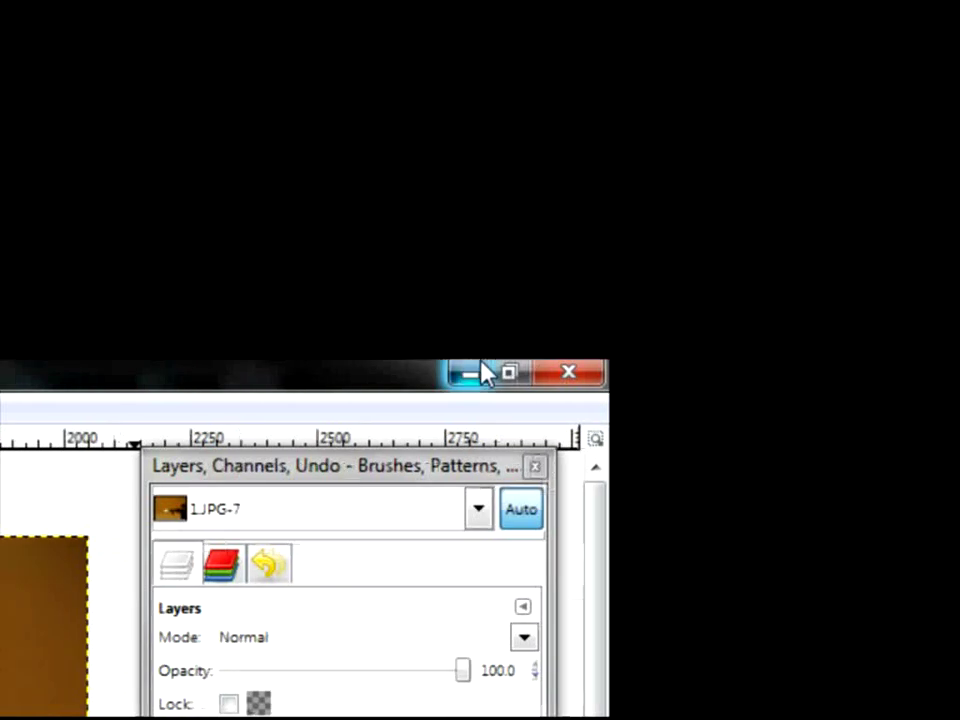
# - Switch to Windows Movie Maker and change the clip track from the timeline to the storyboard
pyautogui.click(480, 364)
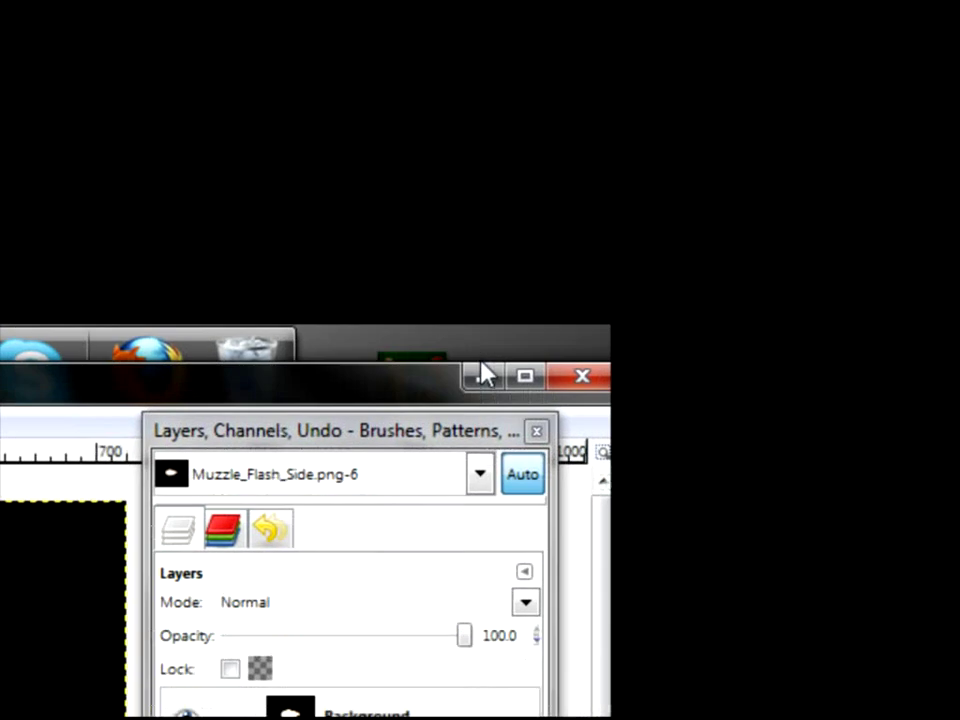
pyautogui.click(508, 403)
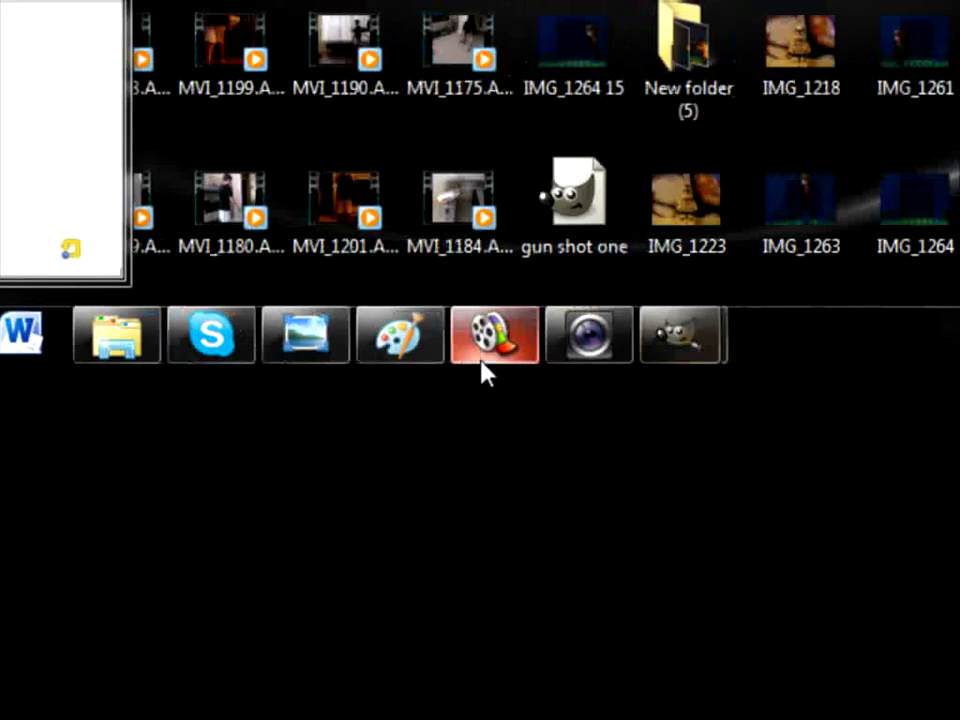
pyautogui.click(334, 332)
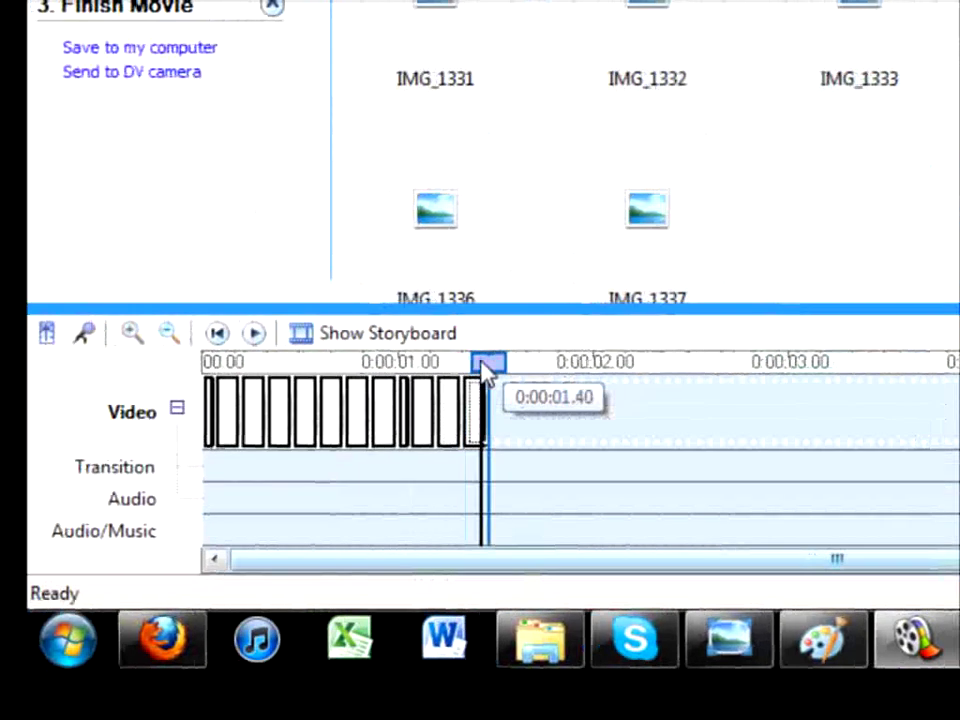
pyautogui.moveTo(485, 370); pyautogui.dragTo(232, 372)
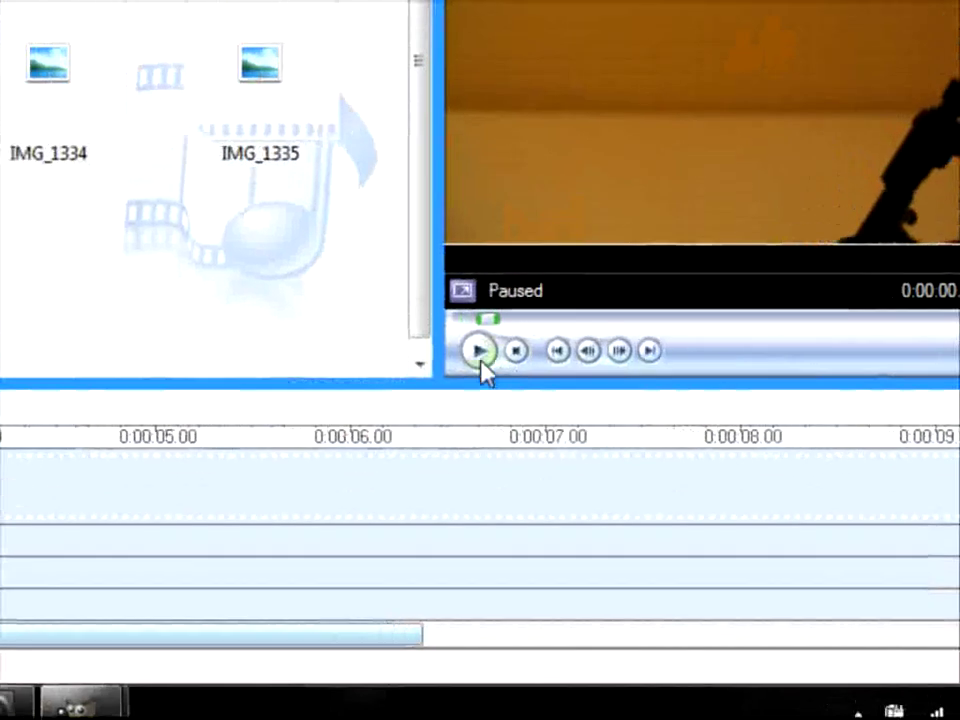
pyautogui.click(480, 358)
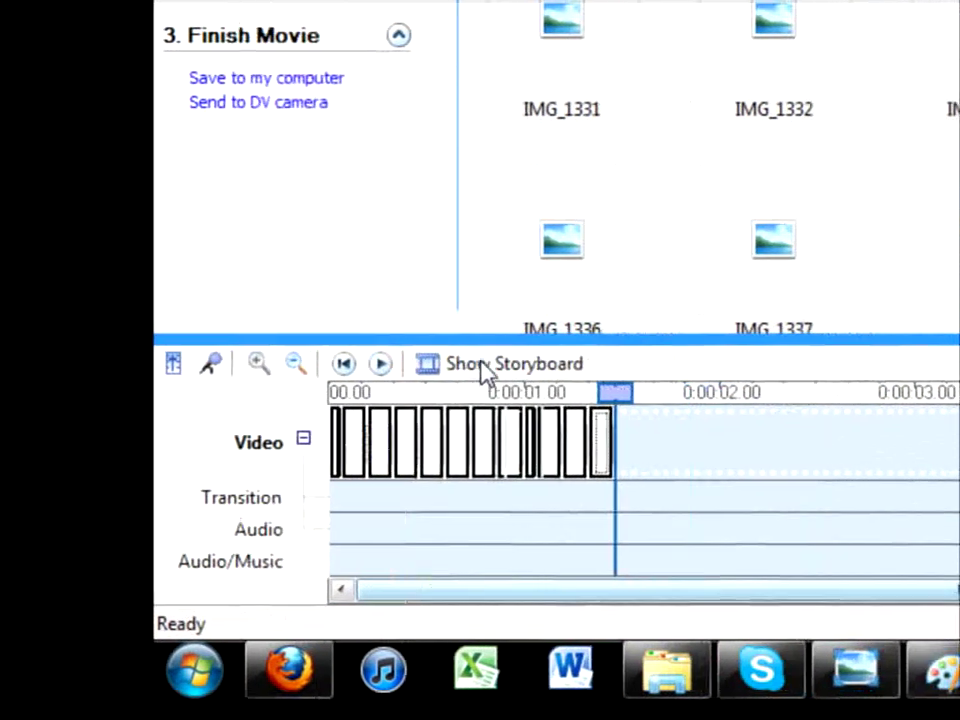
pyautogui.click(722, 360)
# - Step through the storyboard frames to locate IMG_1330, the frame that needs the muzzle flash
pyautogui.click(600, 445)
pyautogui.click(942, 471)
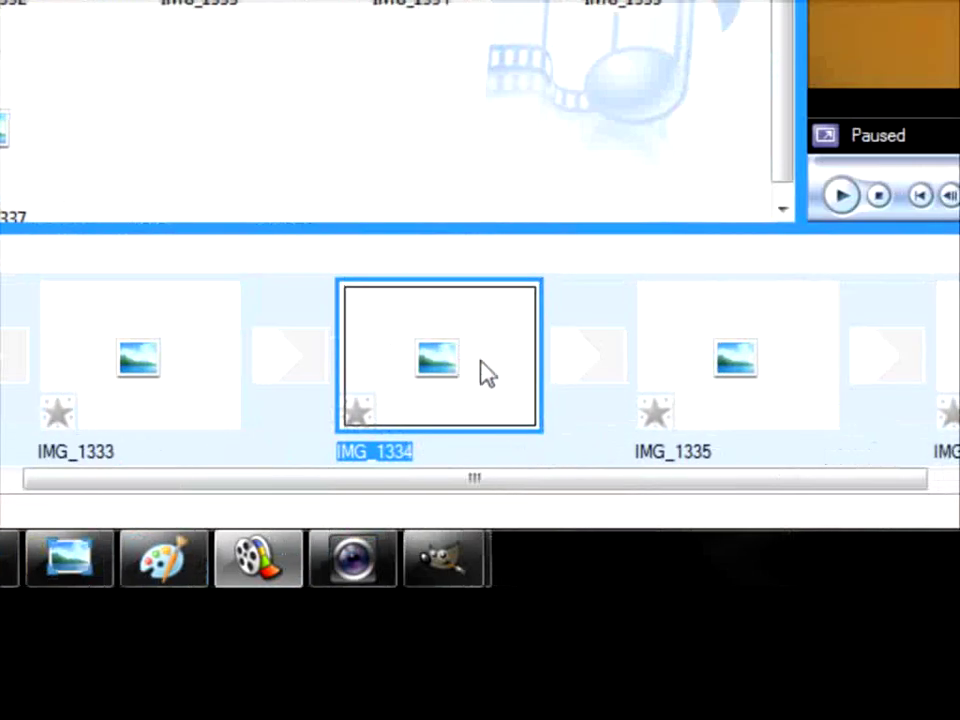
pyautogui.click(673, 373)
pyautogui.click(518, 380)
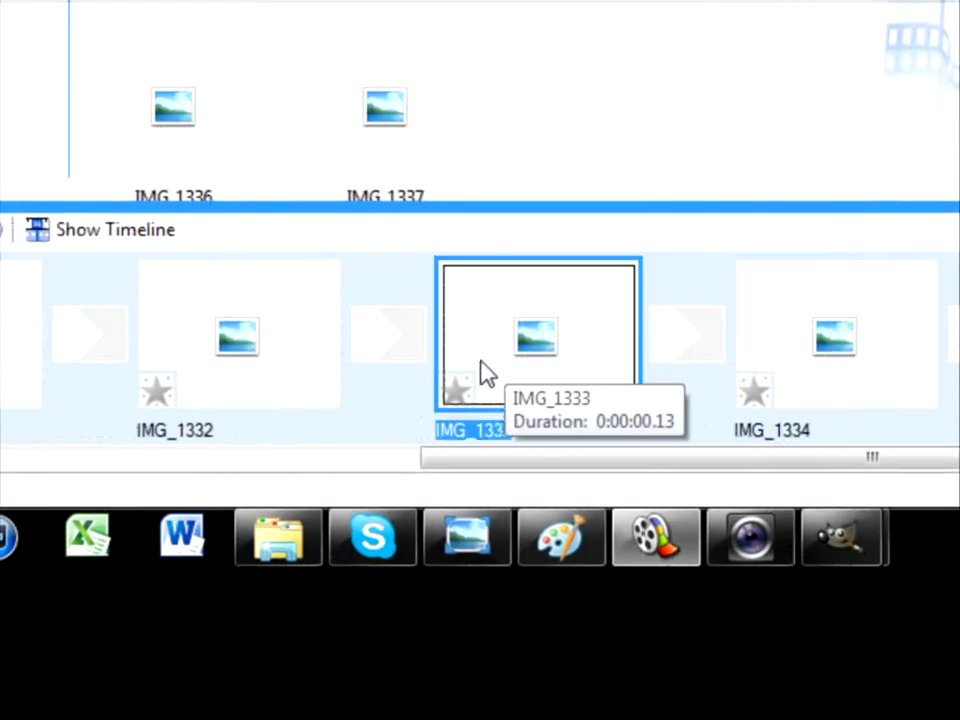
pyautogui.click(481, 363)
pyautogui.click(481, 363)
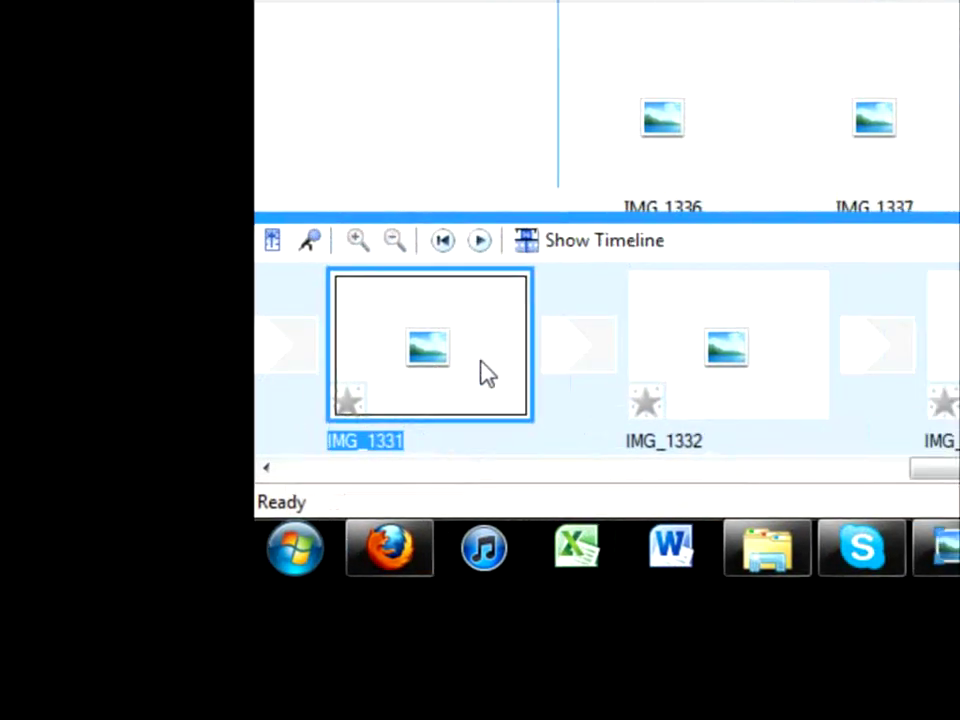
pyautogui.click(483, 366)
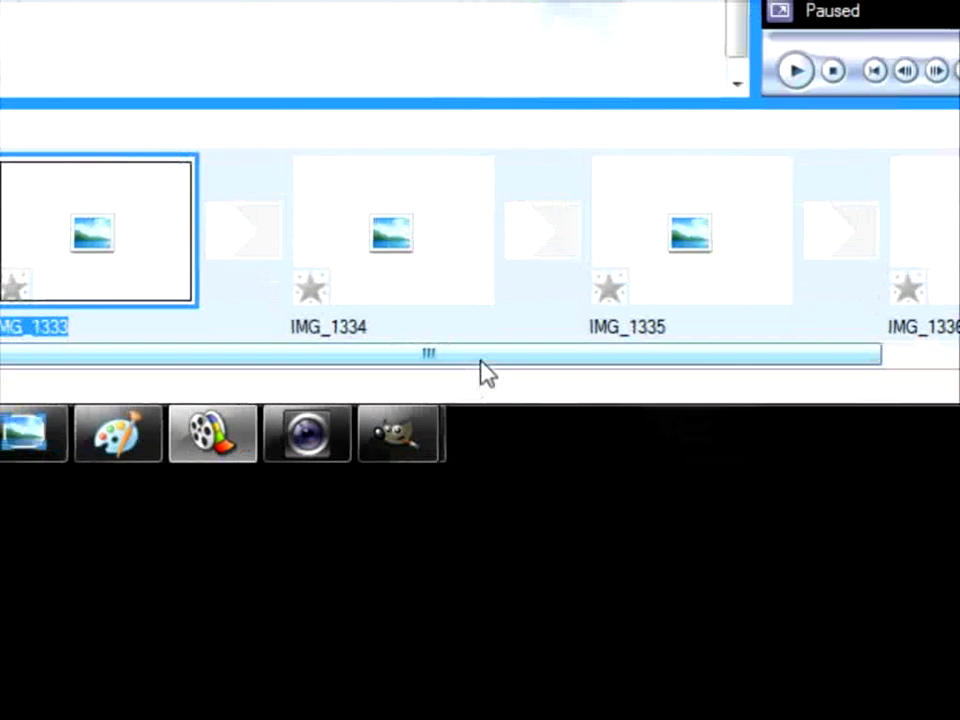
pyautogui.moveTo(450, 300); pyautogui.dragTo(0, 300)
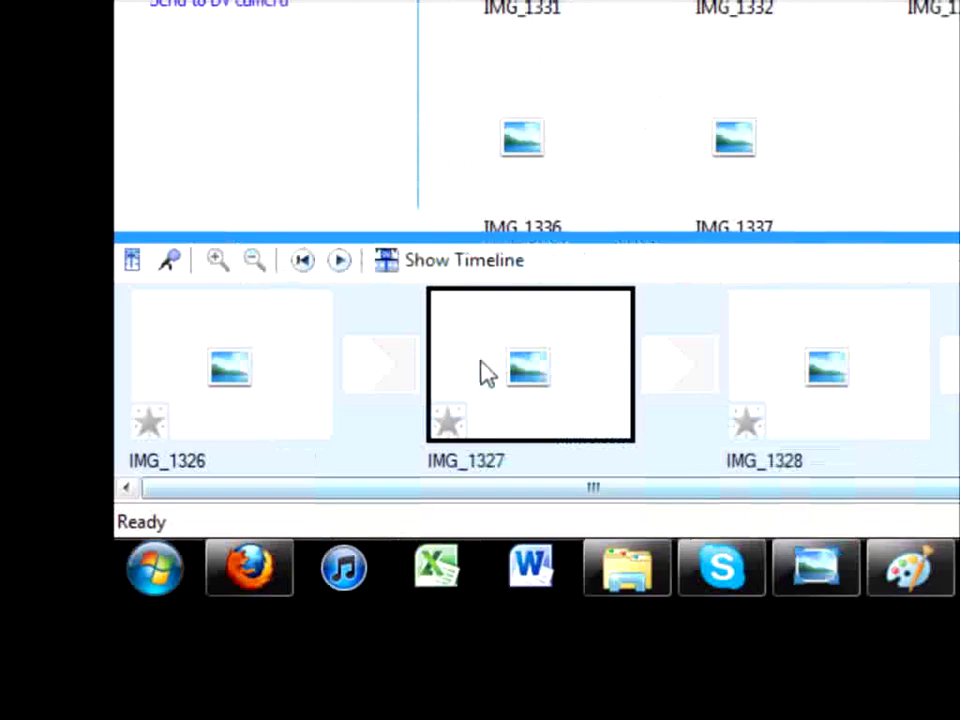
pyautogui.click(490, 365)
pyautogui.click(840, 366)
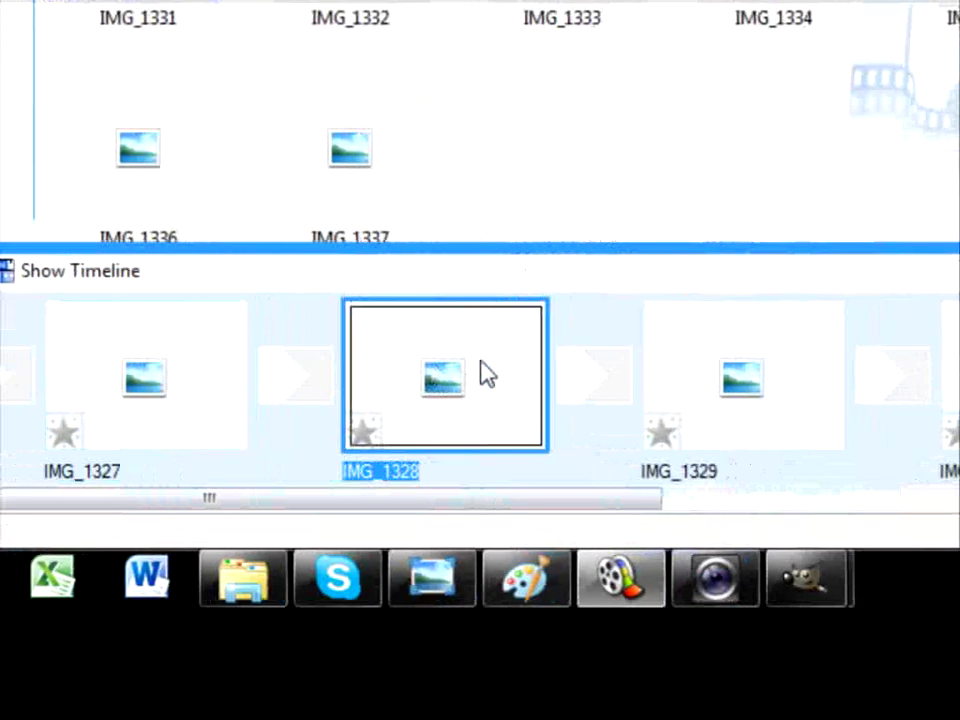
pyautogui.click(730, 370)
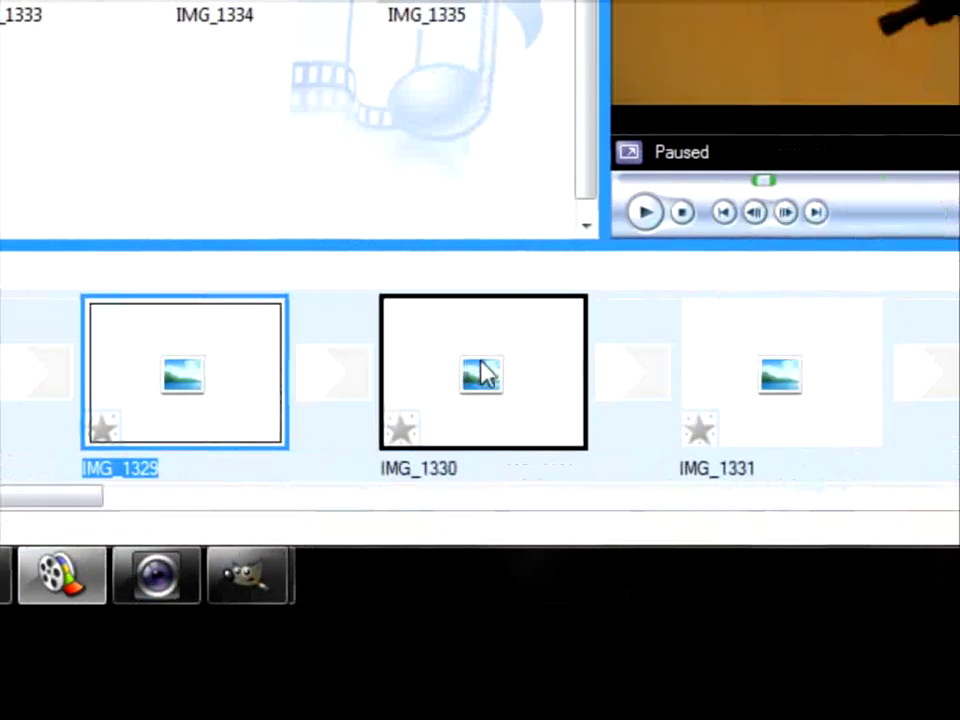
pyautogui.click(483, 370)
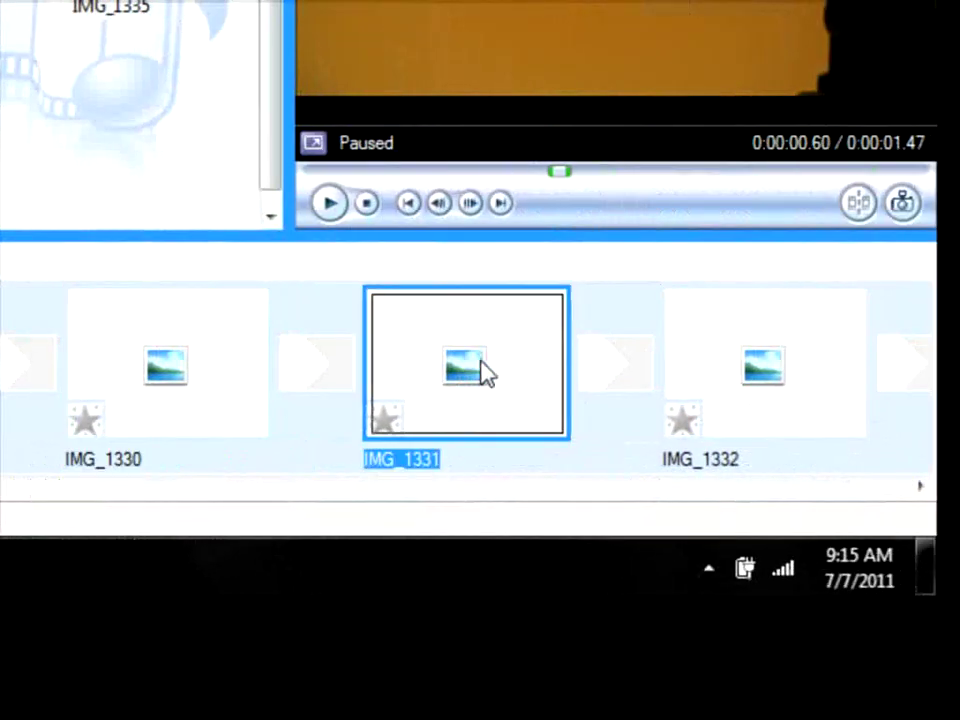
pyautogui.click(212, 385)
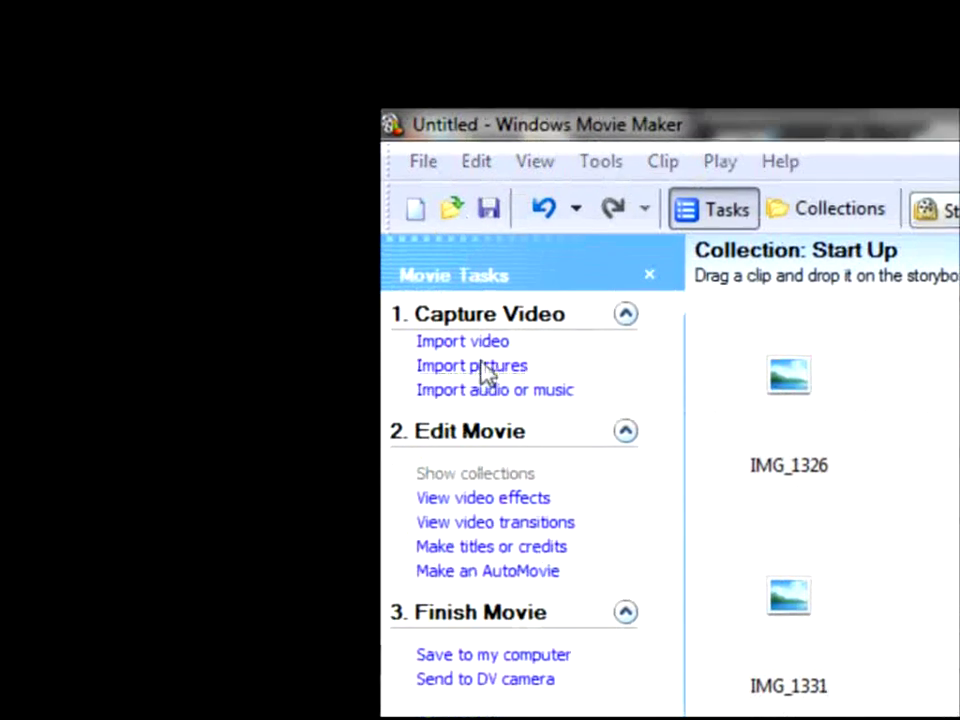
# - Import picture 1 into the collection and place it on the storyboard directly before IMG_1330
pyautogui.click(483, 370)
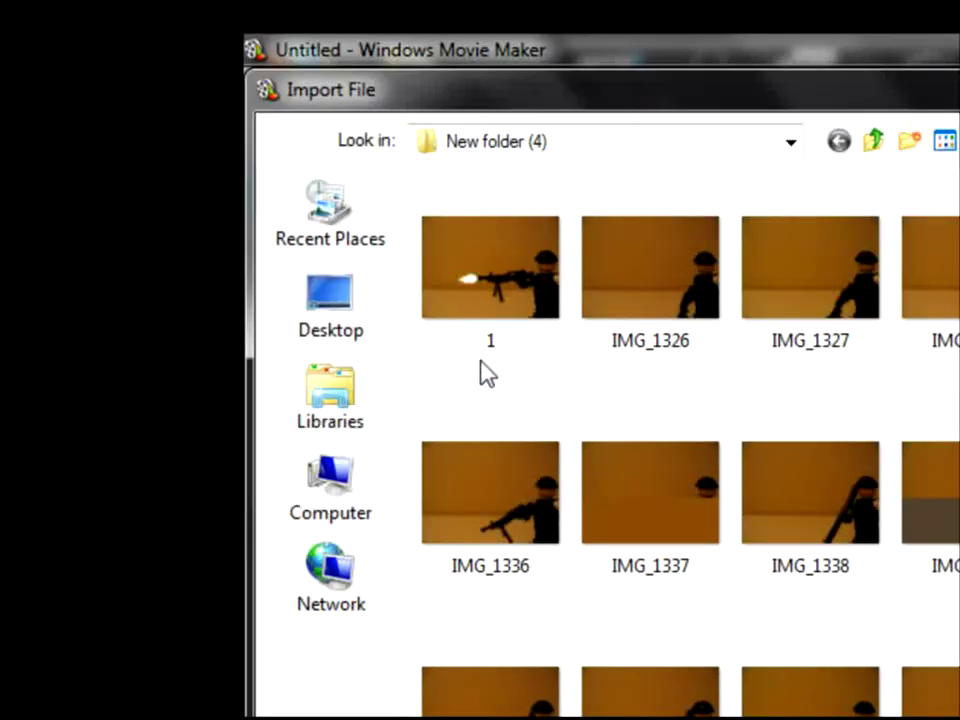
pyautogui.doubleClick(489, 373)
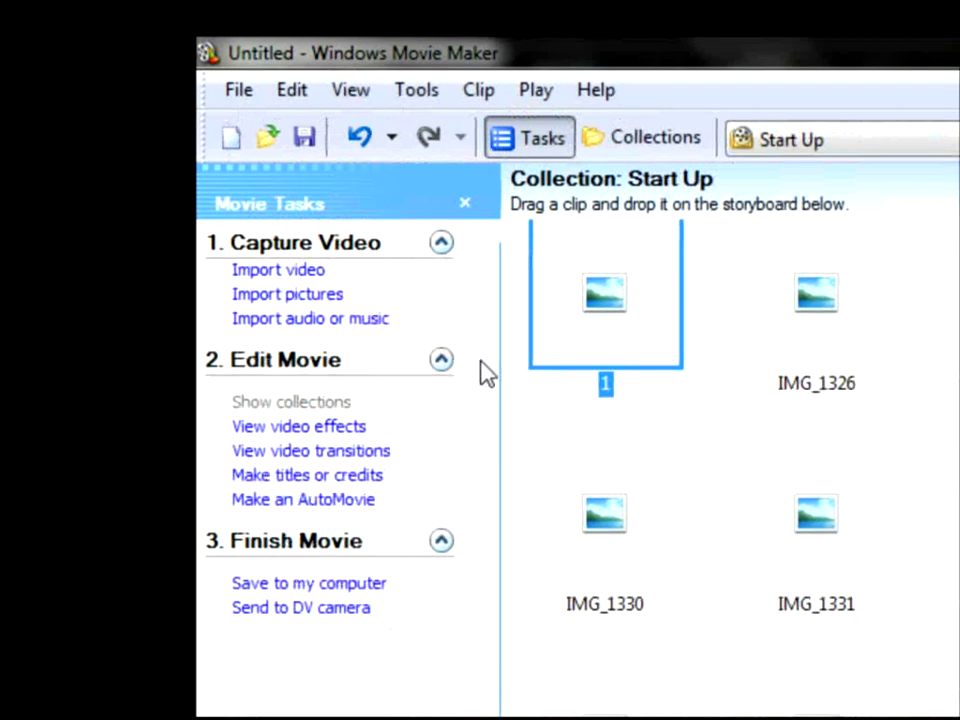
pyautogui.moveTo(641, 370); pyautogui.dragTo(686, 389)
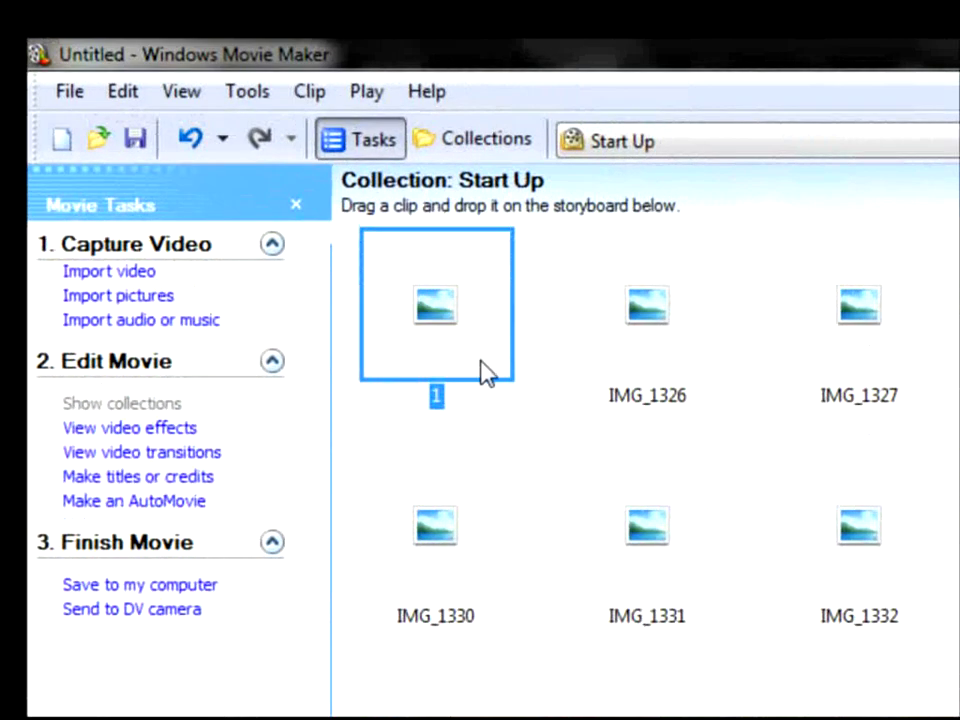
pyautogui.moveTo(481, 361); pyautogui.dragTo(484, 366)
pyautogui.click(481, 361)
pyautogui.press('Right')
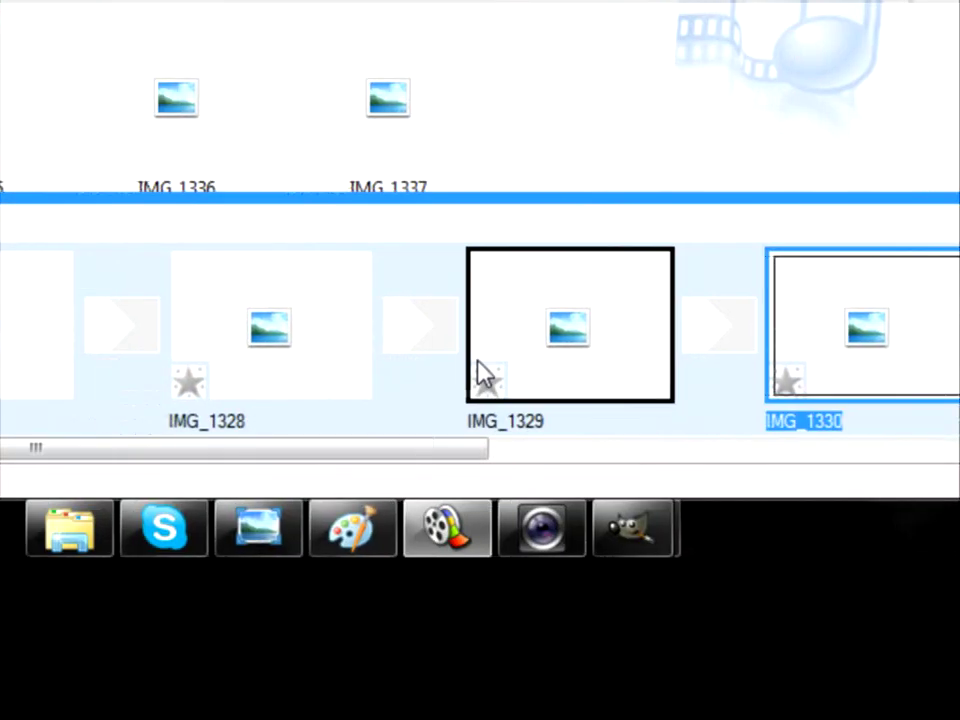
pyautogui.click(150, 372)
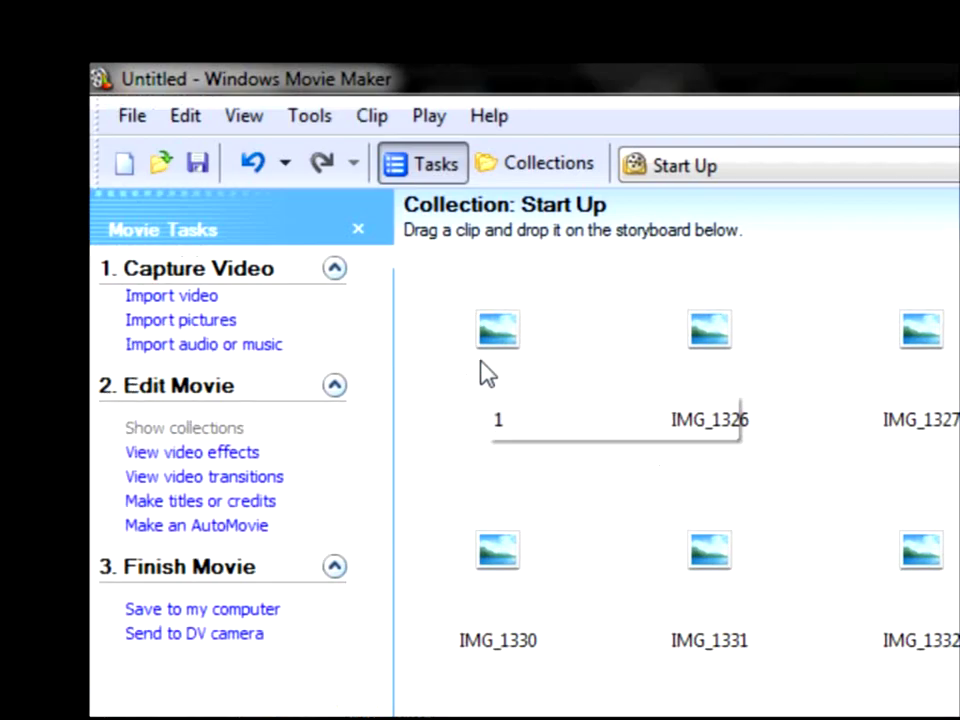
pyautogui.moveTo(487, 373)
pyautogui.mouseDown()
pyautogui.moveTo(480, 360)
pyautogui.moveTo(482, 373)
pyautogui.mouseUp()
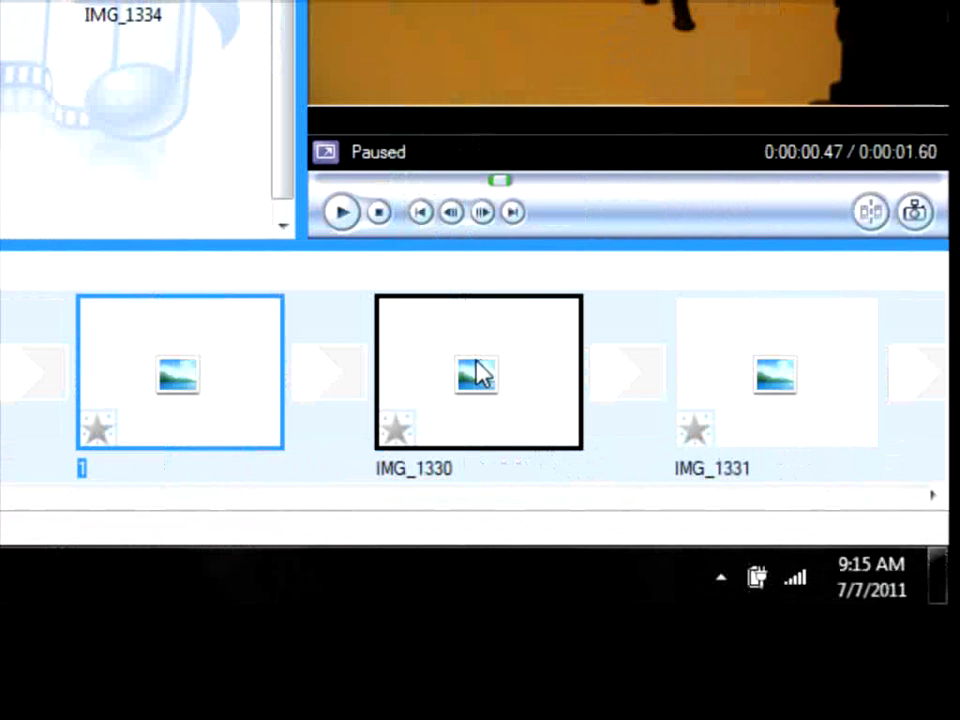
# - Examine the storyboard frames one after another from the start to check where picture 1 sits in the sequence
pyautogui.click(475, 373)
pyautogui.click(195, 372)
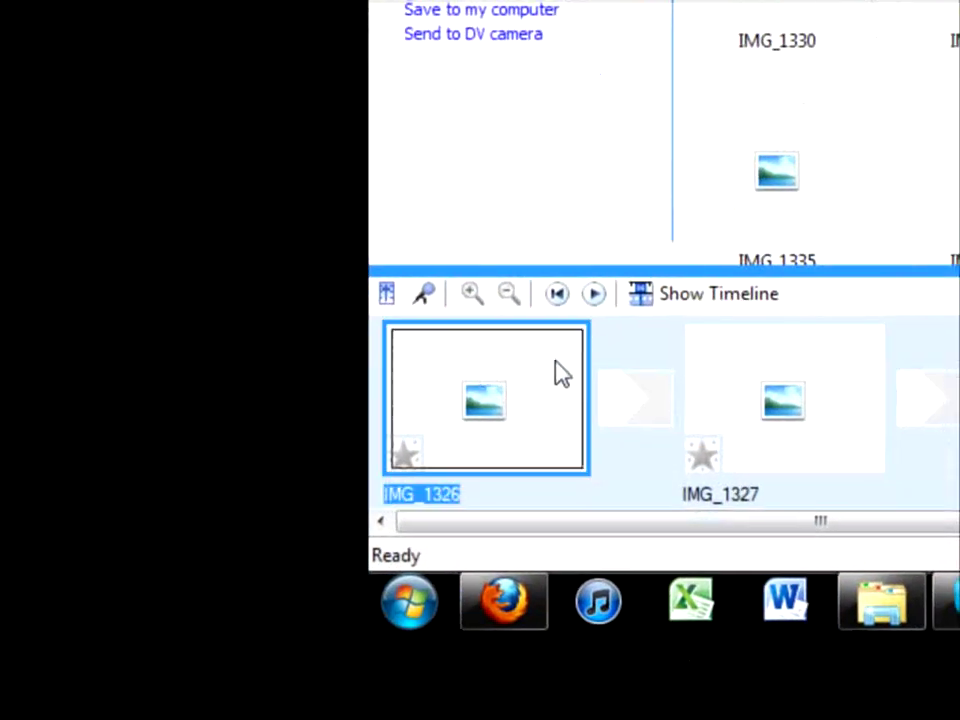
pyautogui.click(499, 371)
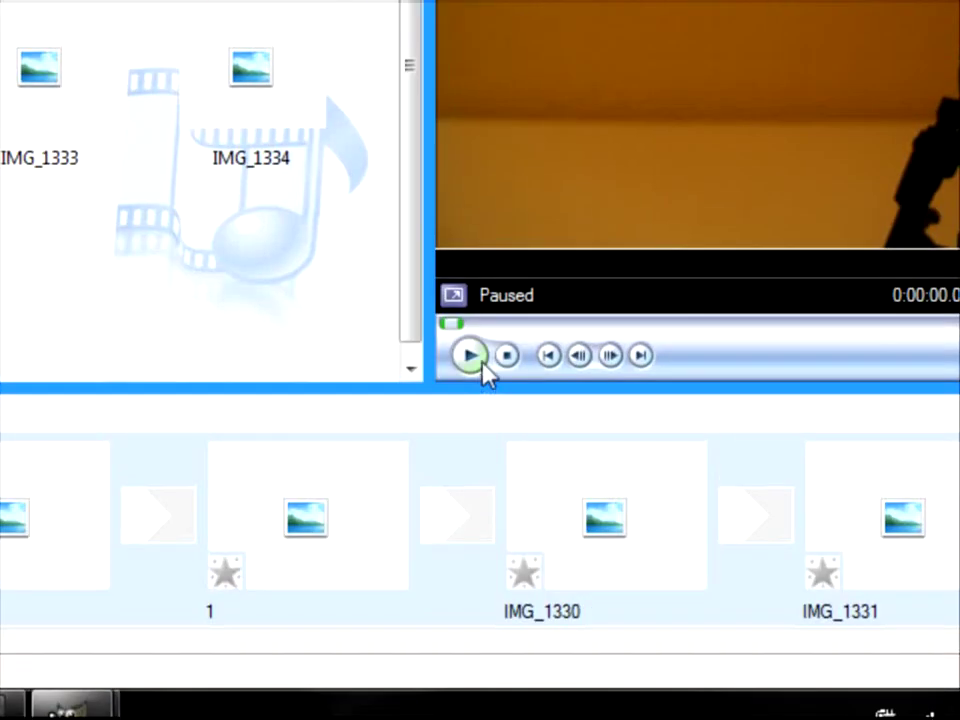
pyautogui.click(472, 356)
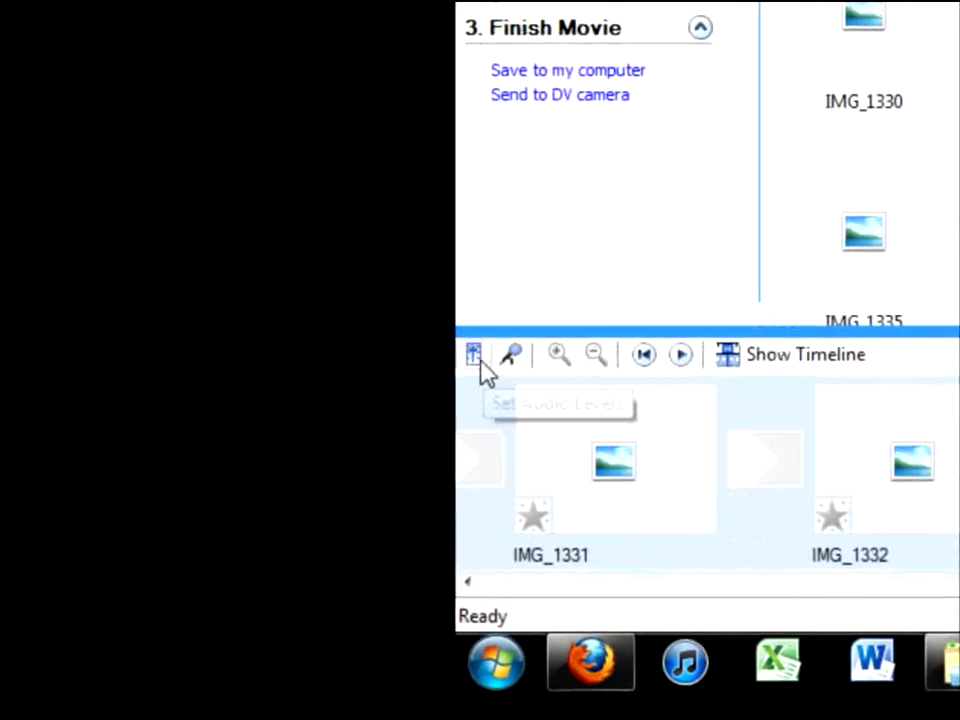
pyautogui.click(476, 356)
pyautogui.click(484, 369)
pyautogui.click(482, 371)
pyautogui.click(482, 371)
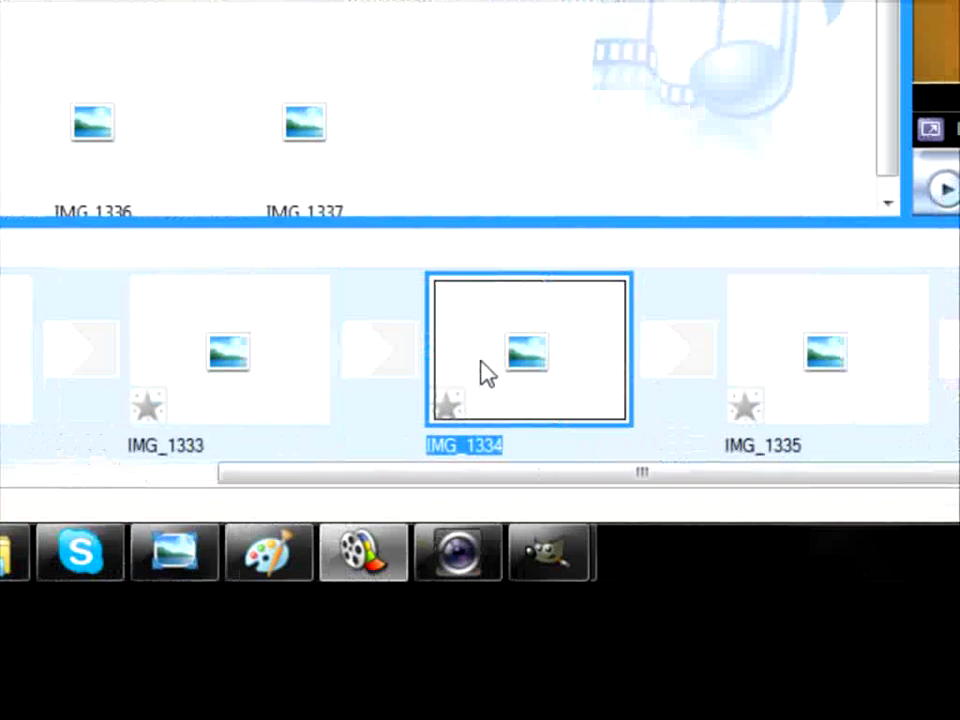
pyautogui.click(487, 373)
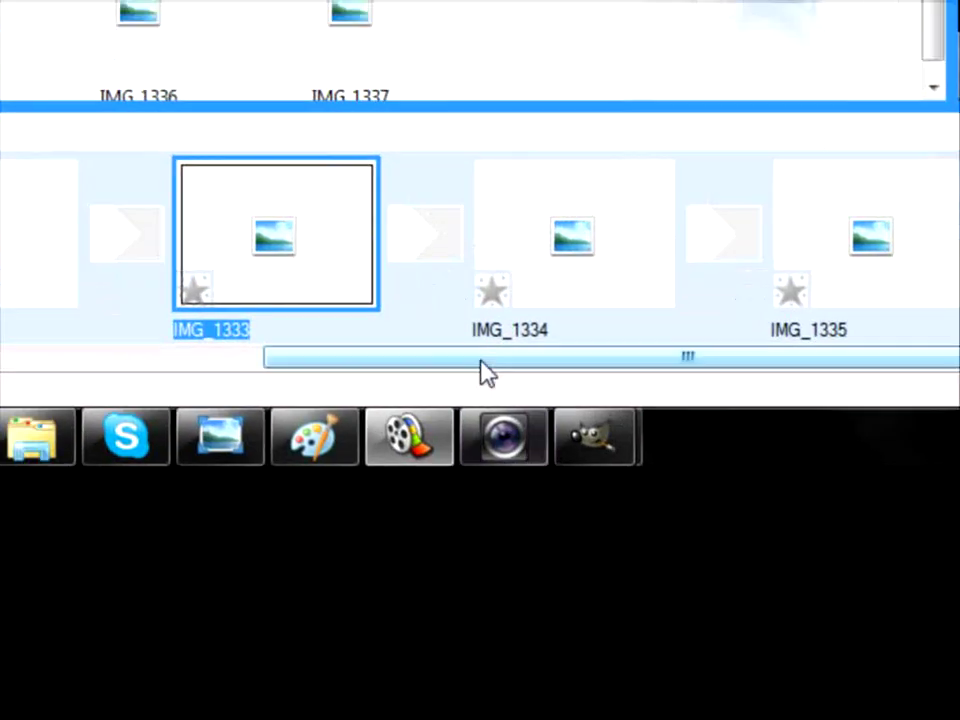
pyautogui.moveTo(632, 474); pyautogui.dragTo(0, 482)
pyautogui.click(482, 373)
pyautogui.click(484, 373)
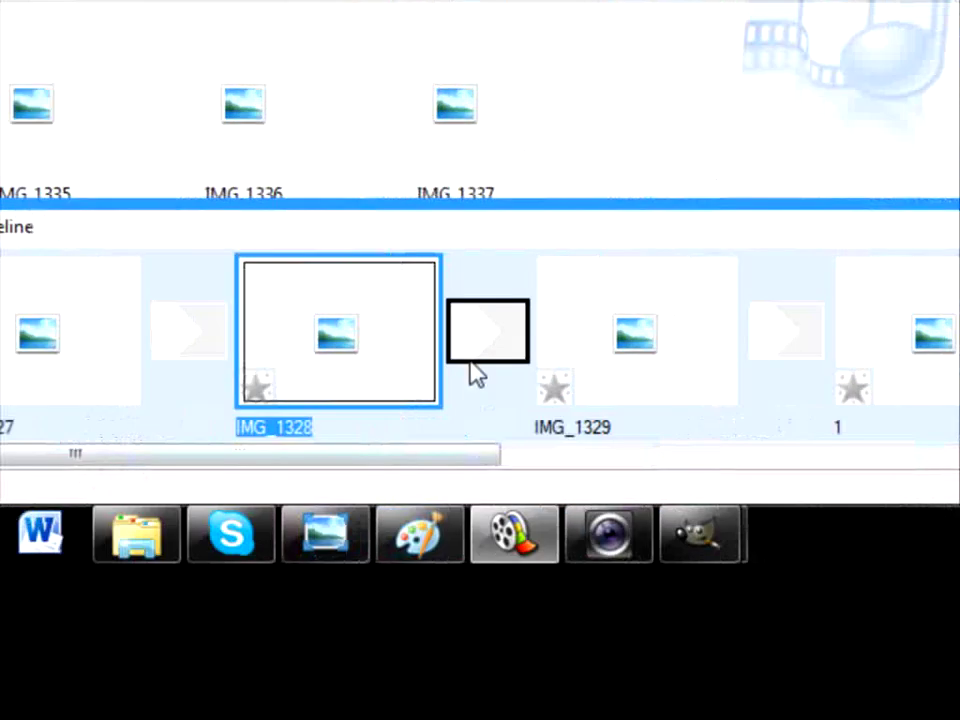
pyautogui.click(614, 371)
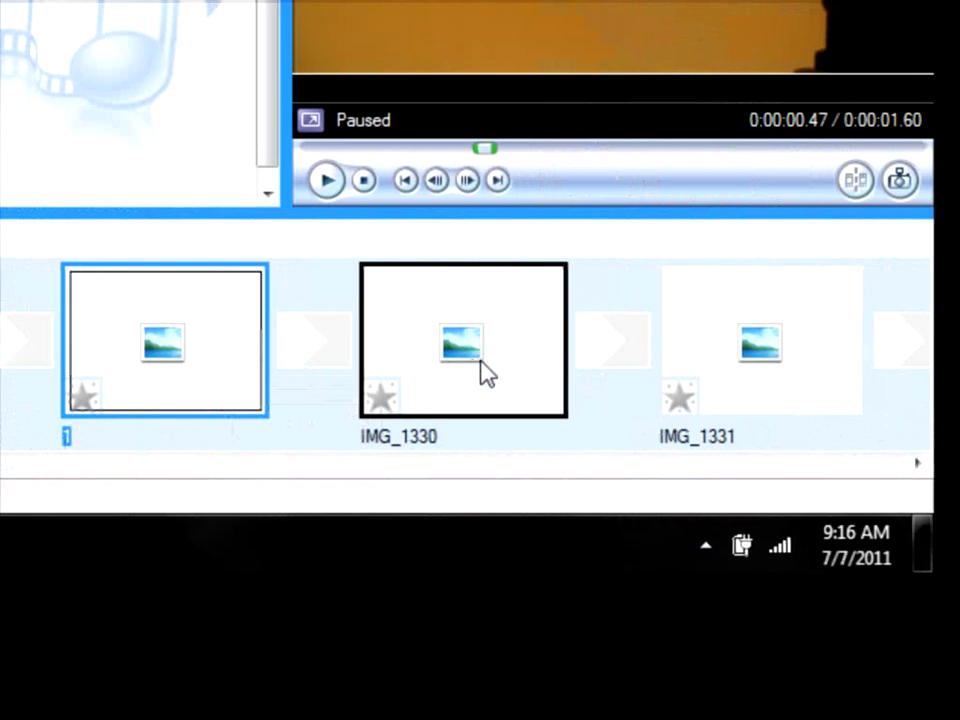
# - Delete IMG_1330 from the storyboard after picture 1 and scrub the preview around the replaced frame
pyautogui.click(847, 373)
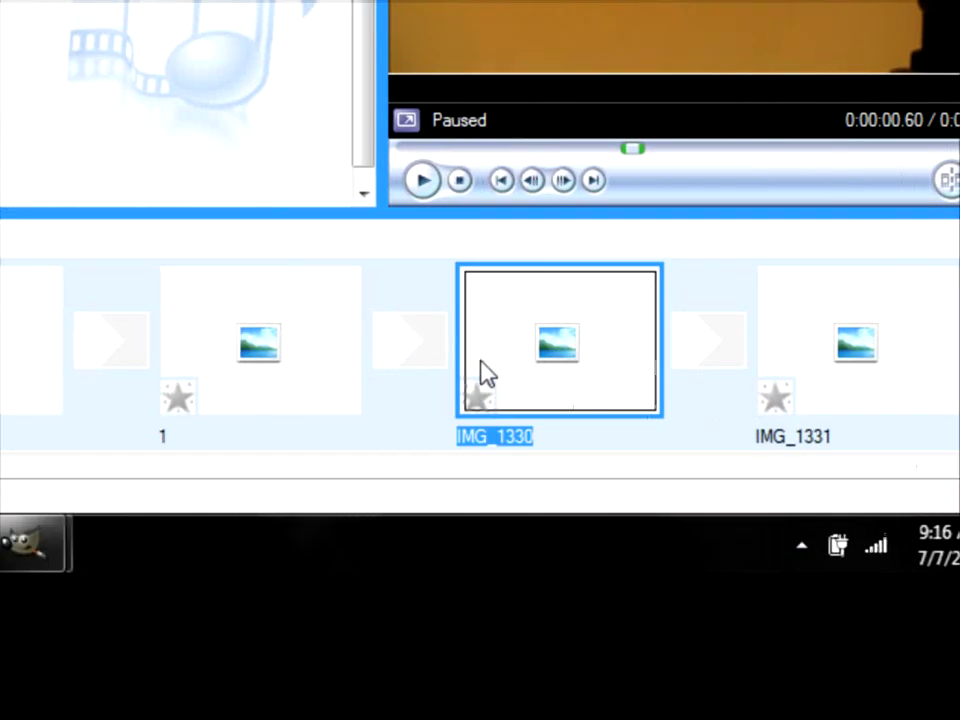
pyautogui.click(315, 361)
pyautogui.click(487, 358)
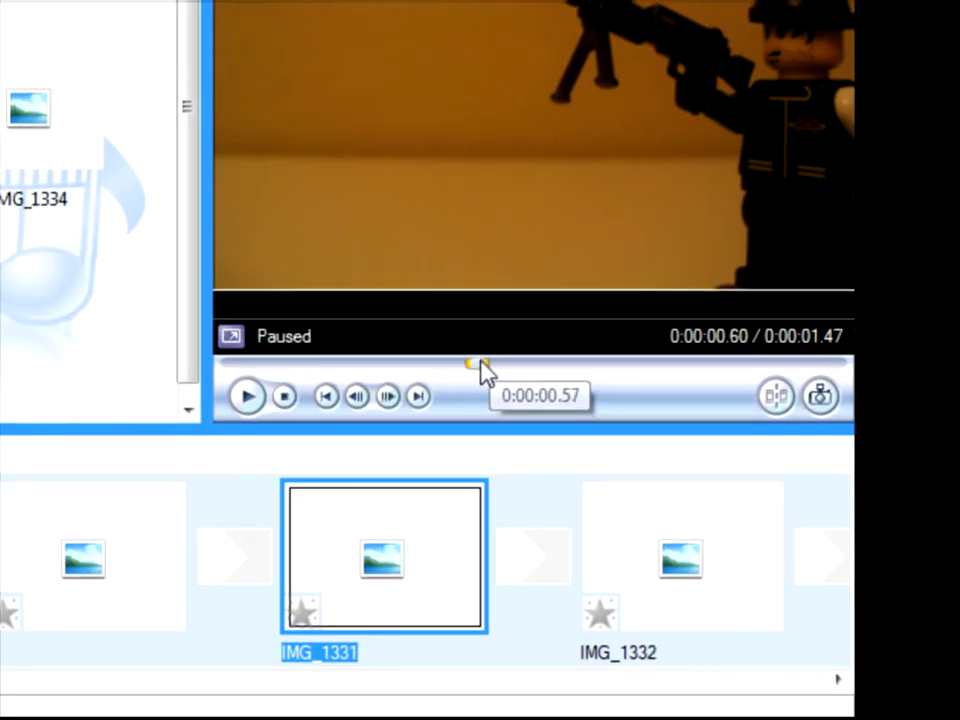
pyautogui.moveTo(592, 159); pyautogui.dragTo(345, 168)
pyautogui.click(496, 367)
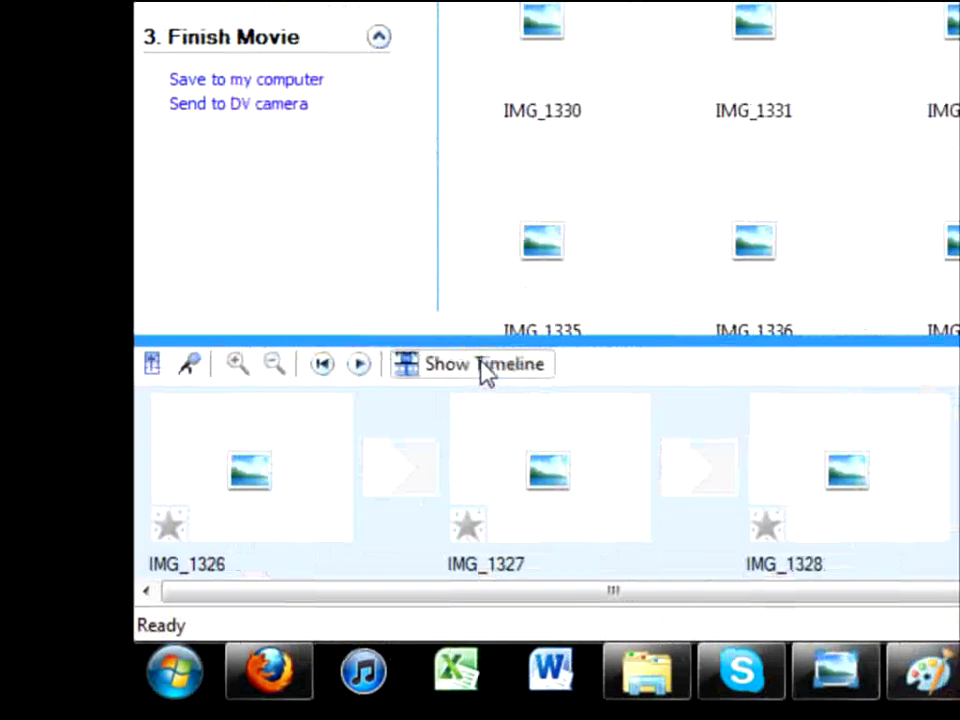
# - Show the timeline and move the playhead to the muzzle flash frame
pyautogui.click(668, 116)
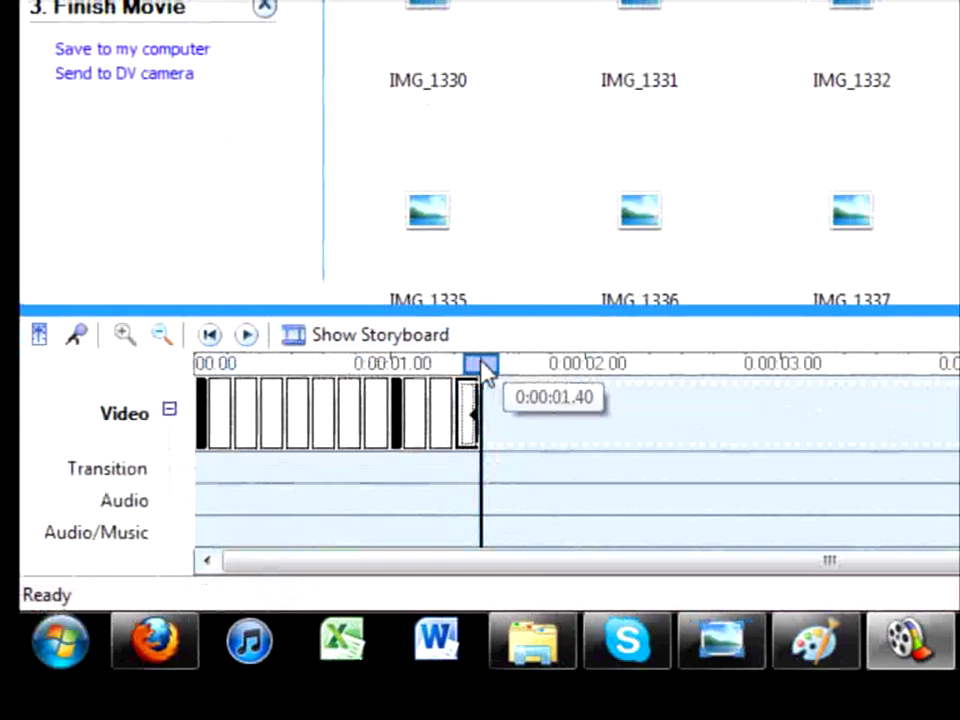
pyautogui.moveTo(481, 372); pyautogui.dragTo(277, 388)
pyautogui.moveTo(483, 372); pyautogui.dragTo(364, 377)
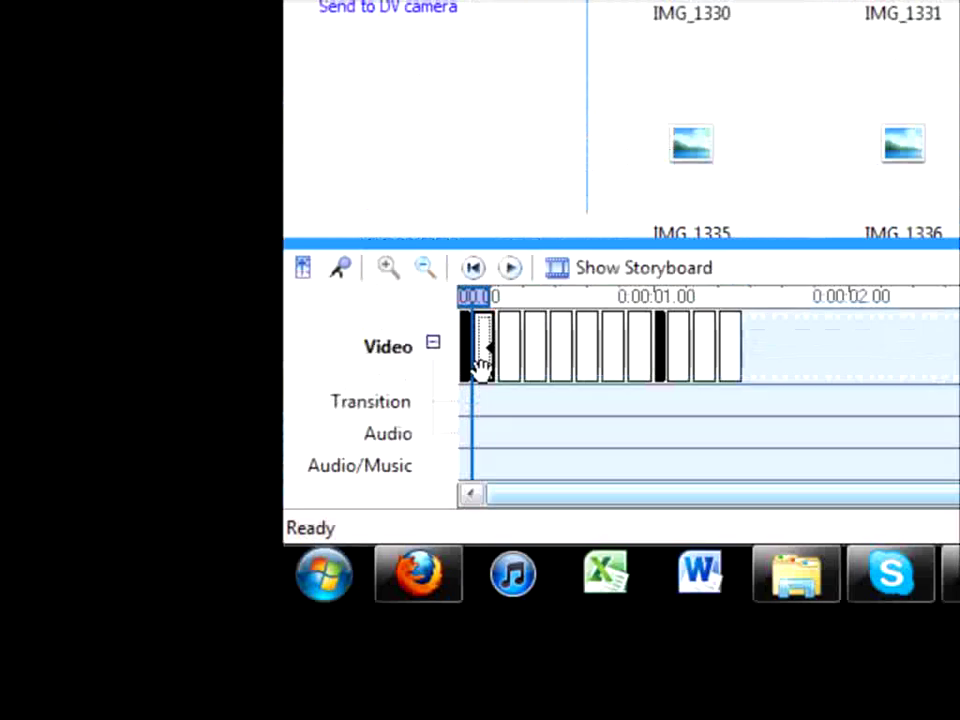
pyautogui.moveTo(480, 368)
pyautogui.mouseDown()
pyautogui.moveTo(484, 377)
pyautogui.moveTo(474, 369)
pyautogui.moveTo(496, 366)
pyautogui.mouseUp()
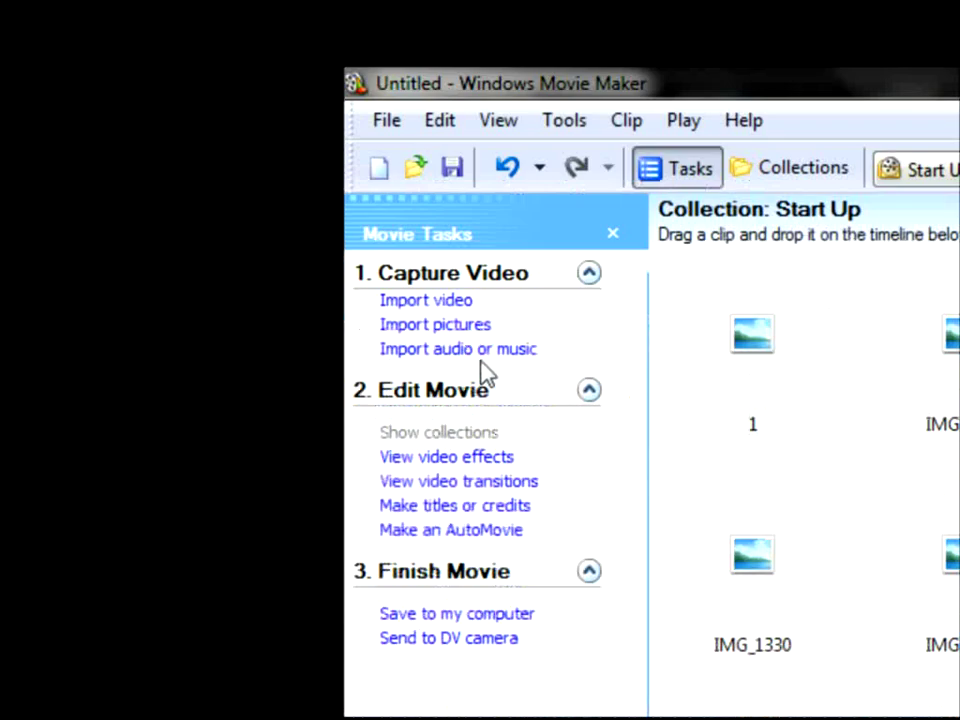
# - Import the Sniper_Rifle-Kibblesbob MP3 sound from the Desktop into the collection
pyautogui.click(482, 363)
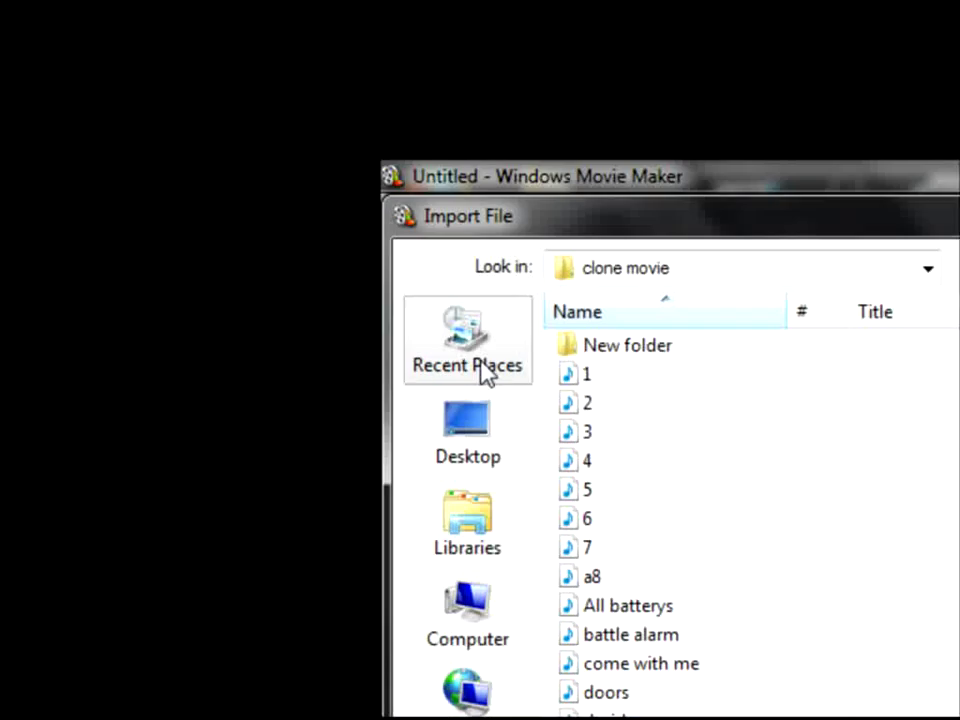
pyautogui.click(290, 80)
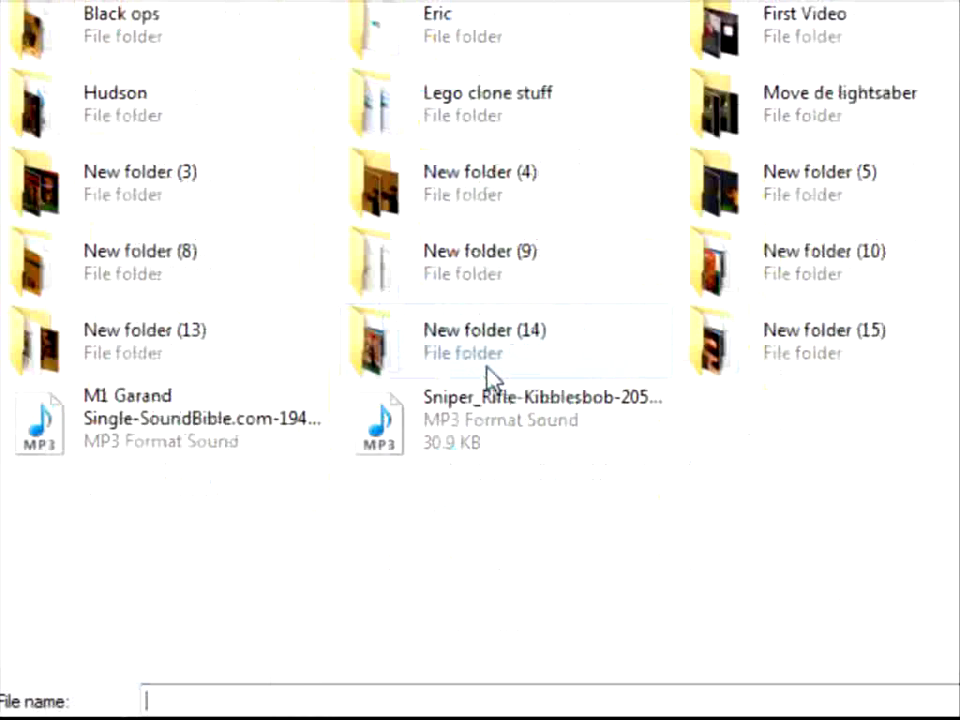
pyautogui.doubleClick(533, 424)
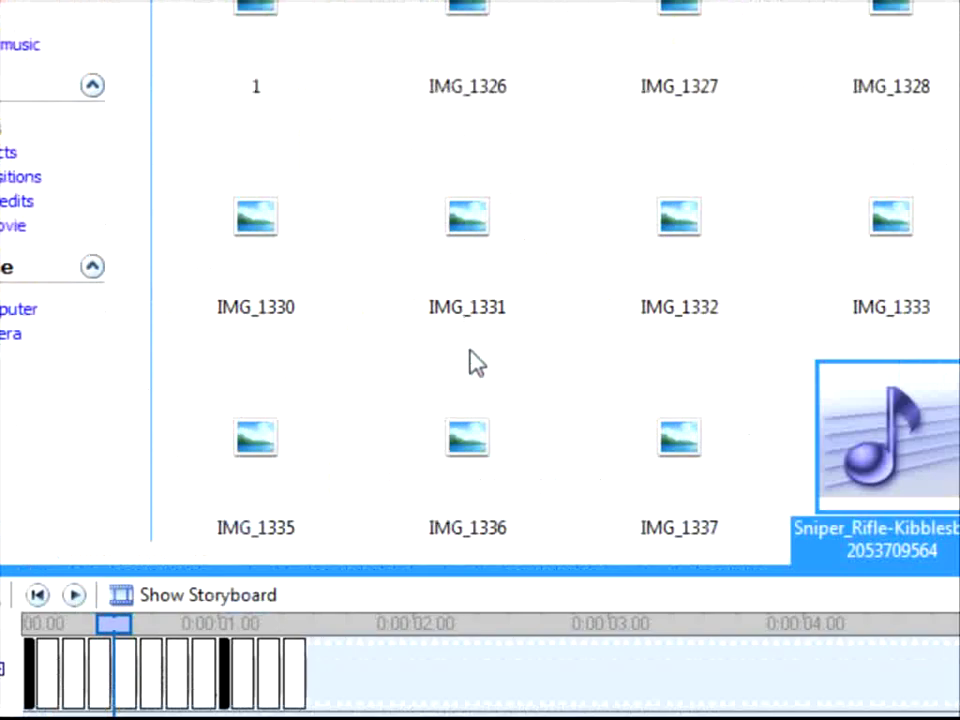
# - Place the Sniper_Rifle-Kibblesbob sound on the Audio/Music track at the muzzle flash frame and play the movie with the volume raised
pyautogui.moveTo(945, 383); pyautogui.dragTo(486, 370)
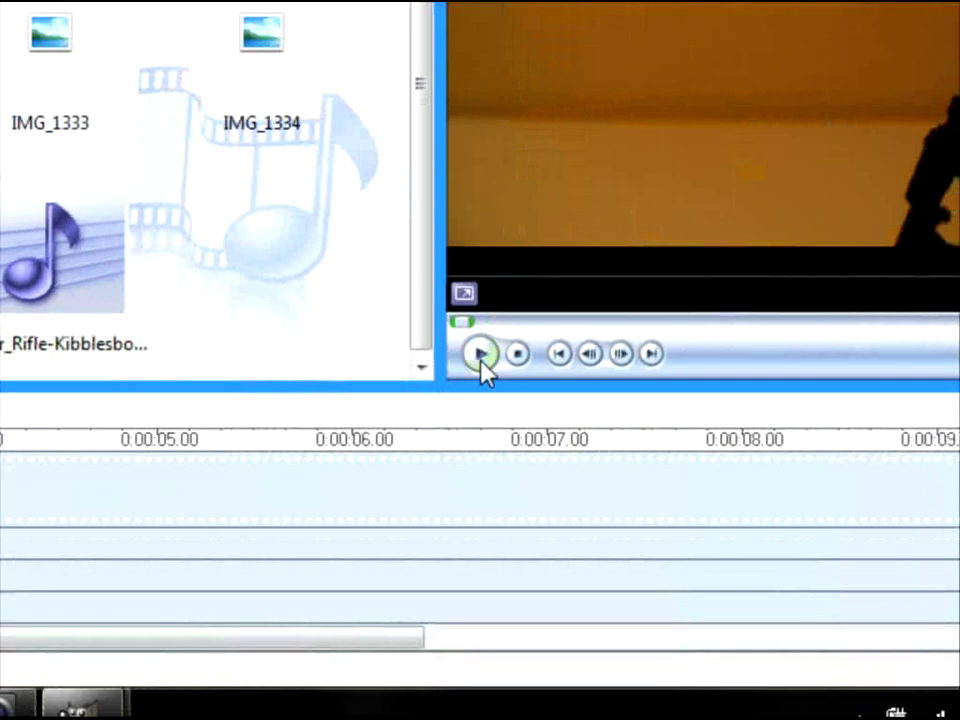
pyautogui.click(488, 384)
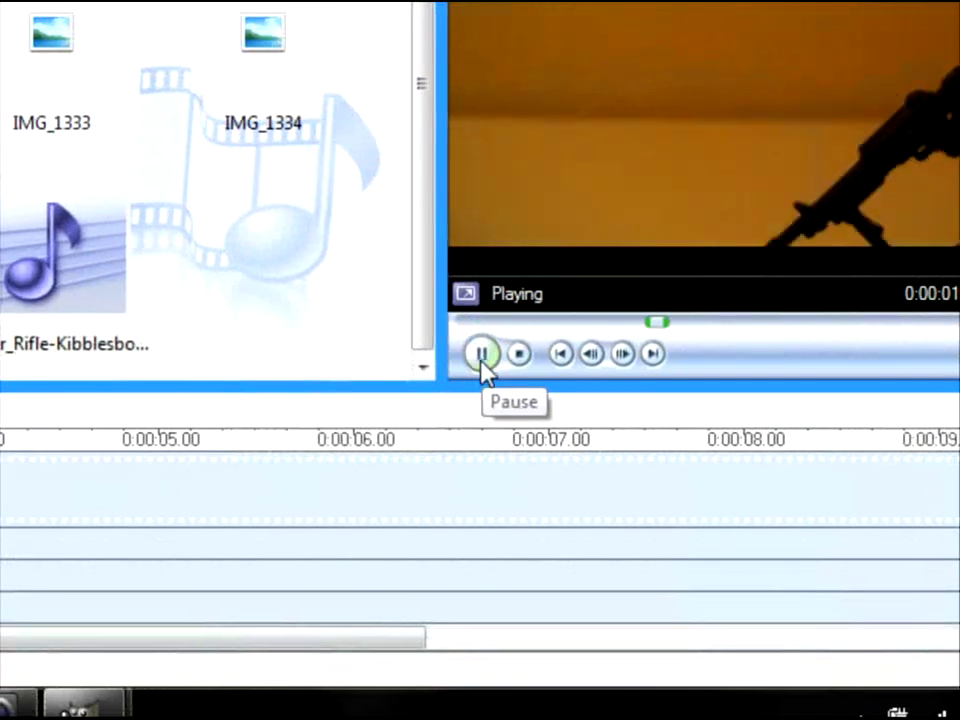
pyautogui.press('XF86AudioRaiseVolume')
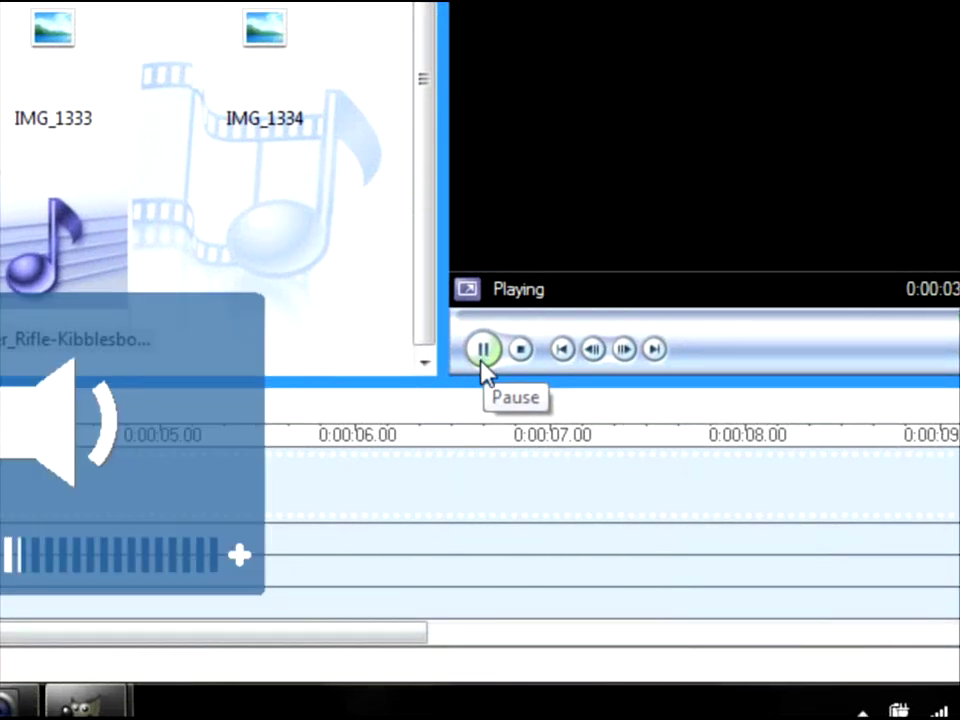
pyautogui.click(482, 350)
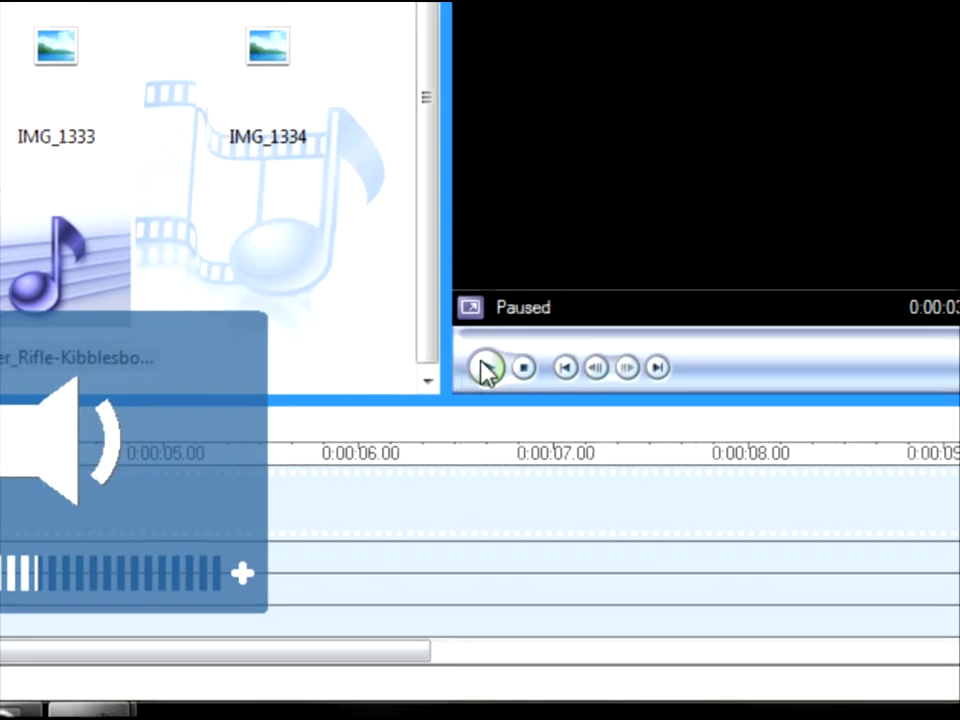
pyautogui.click(482, 350)
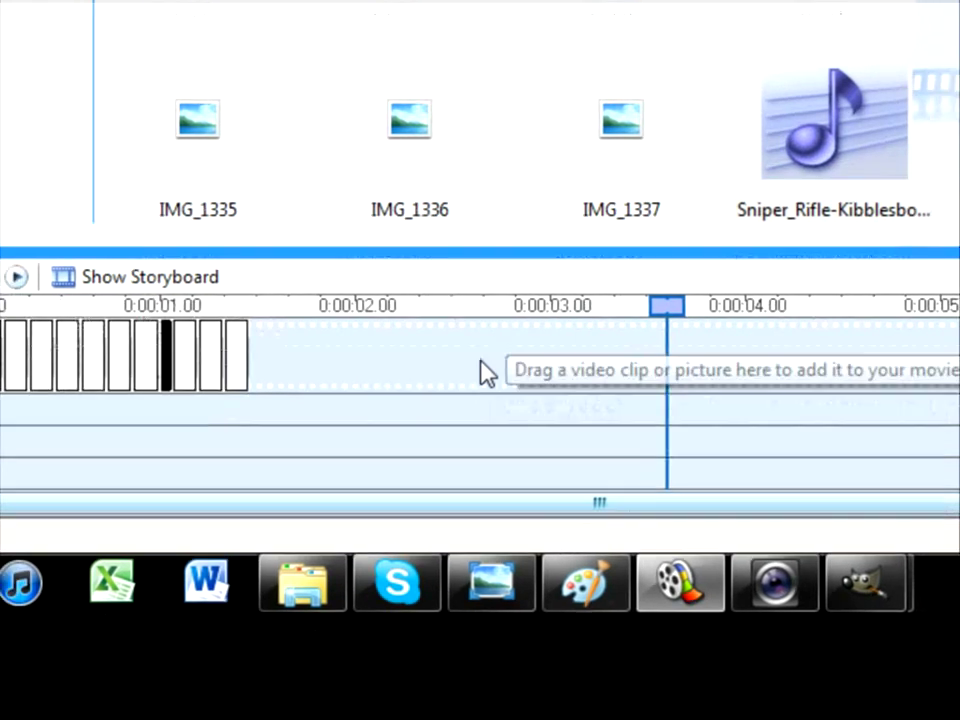
# - Preview individual timeline frames, including IMG_1333 and IMG_1331, and minimize the movie editor
pyautogui.click(31, 254)
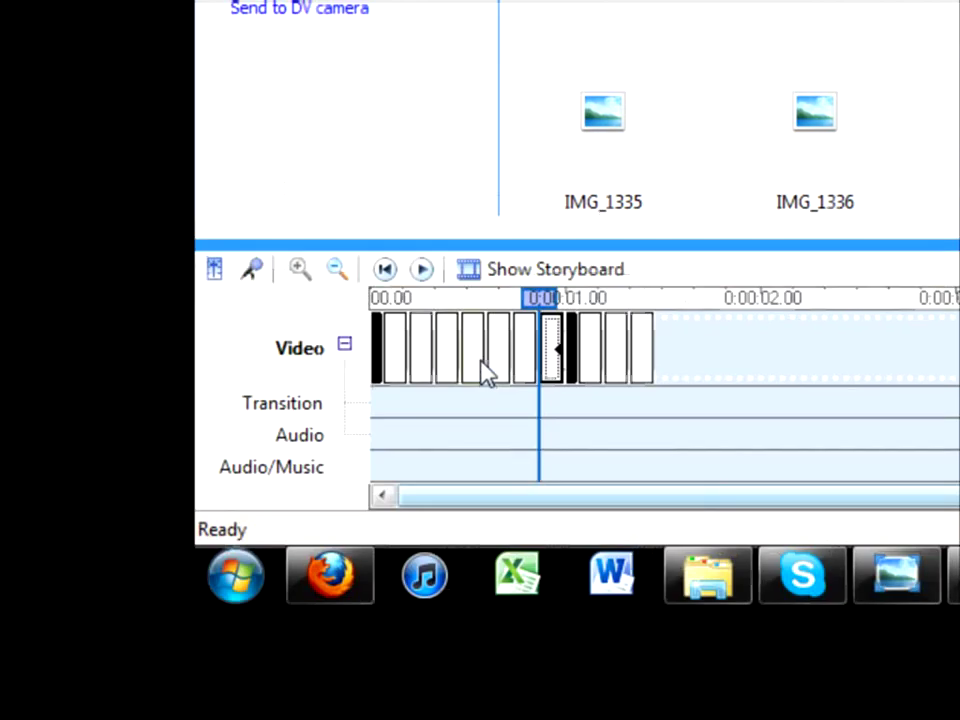
pyautogui.click(437, 364)
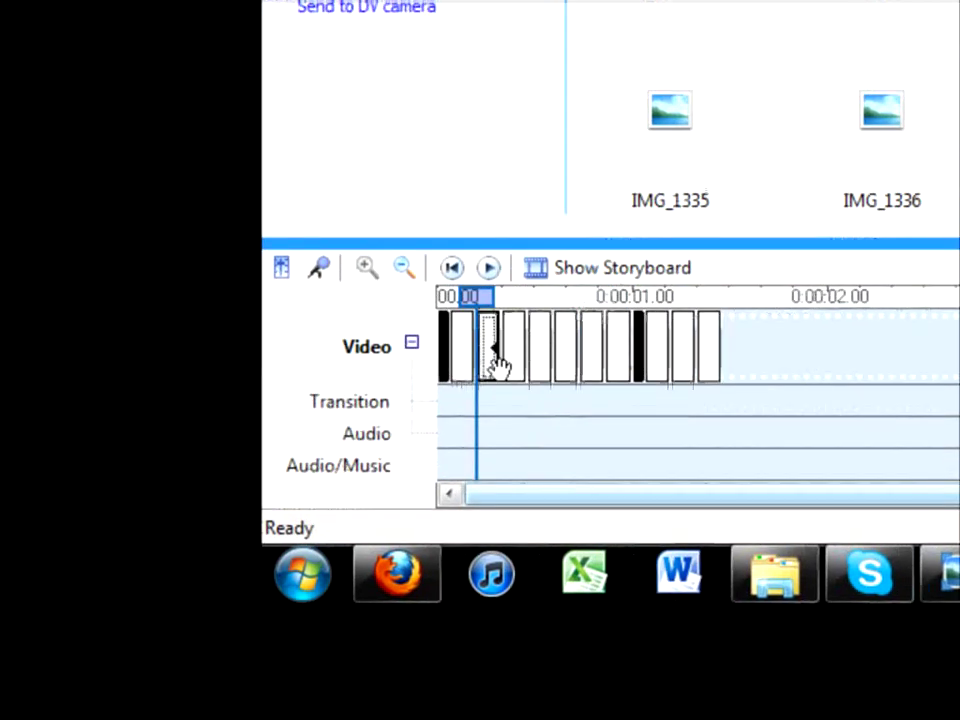
pyautogui.click(543, 385)
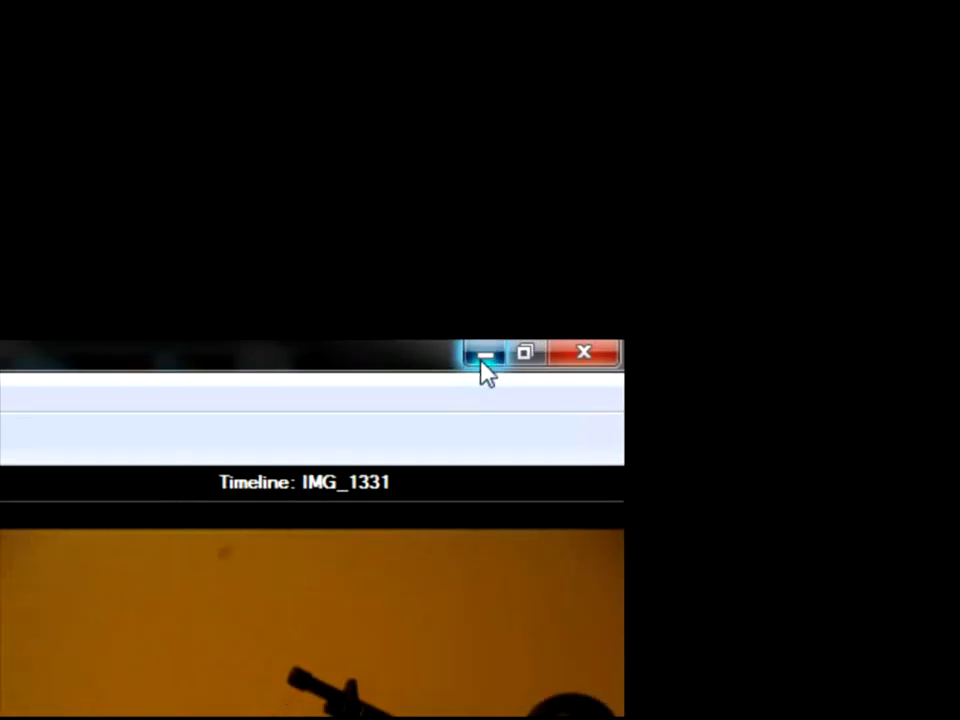
pyautogui.click(483, 358)
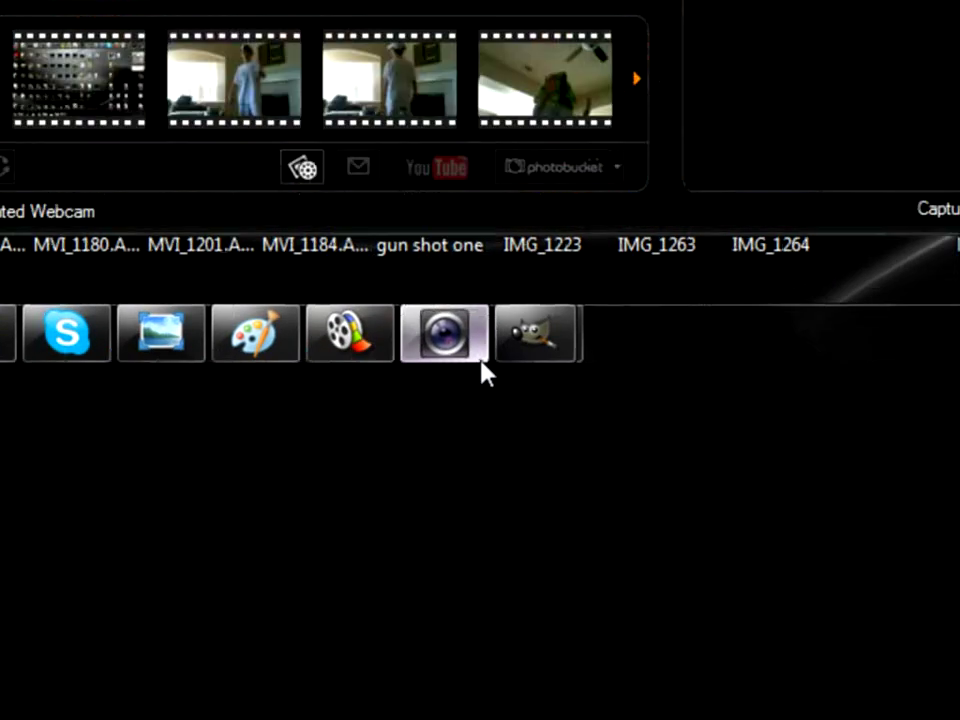